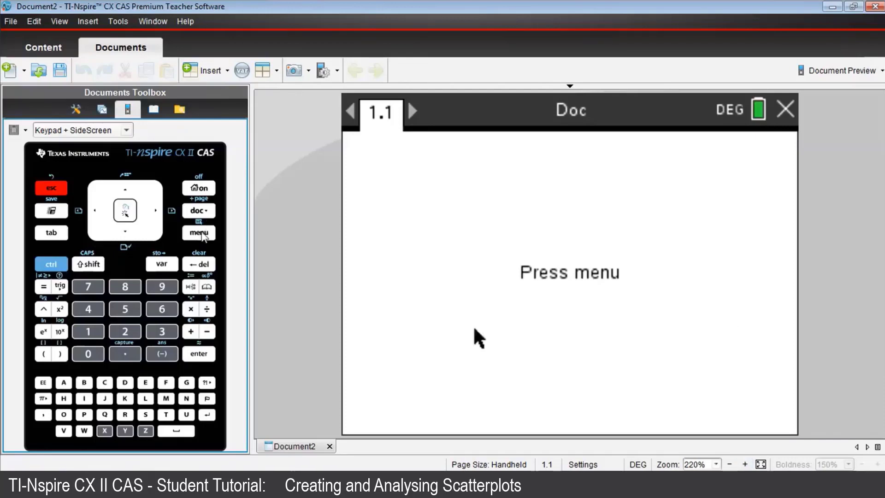
# Add a Lists & Spreadsheet page as page 1.1.
pyautogui.click(199, 233)
pyautogui.press('Down')
pyautogui.press('Down')
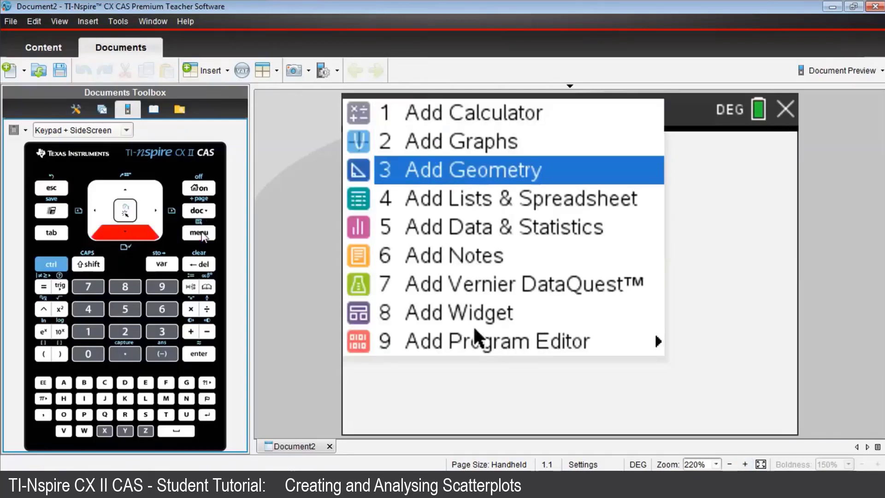
pyautogui.press('Down')
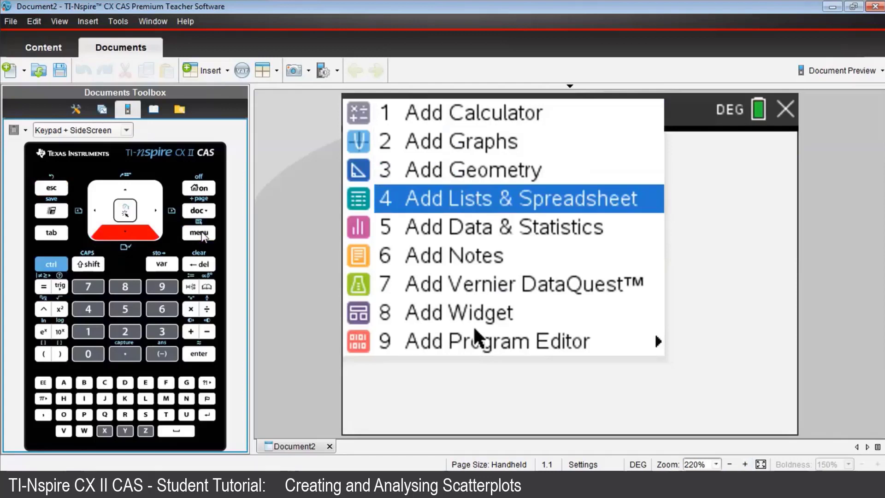
pyautogui.press('Return')
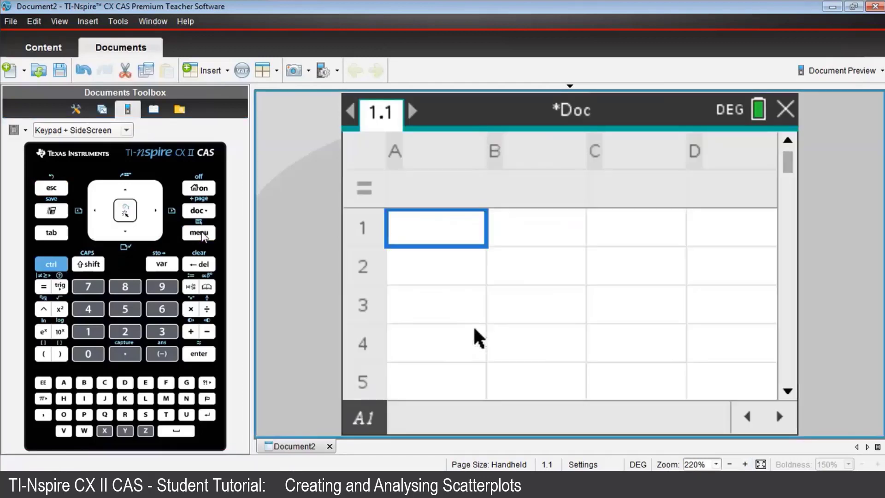
# Name spreadsheet column A 'hours'.
pyautogui.press('Up')
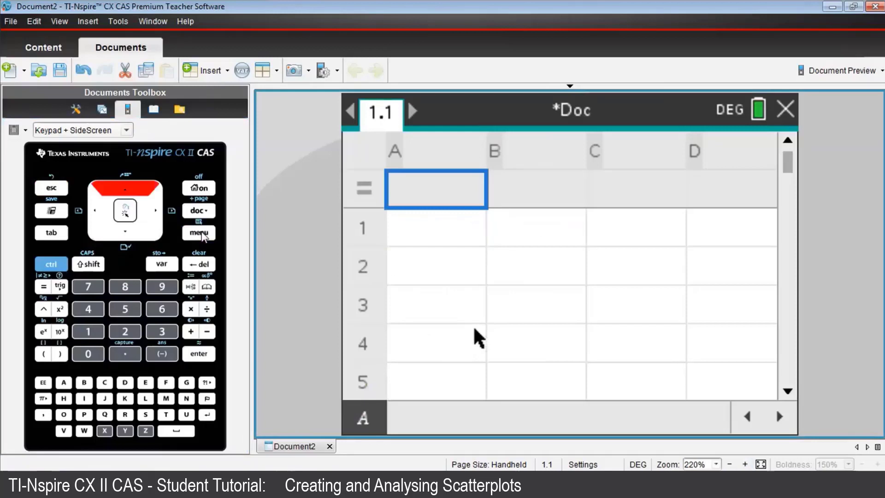
pyautogui.press('Up')
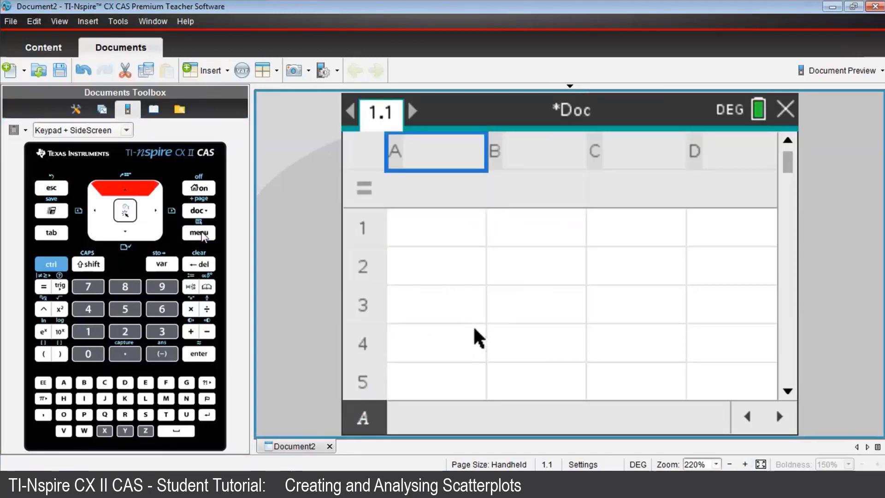
pyautogui.write('hours')
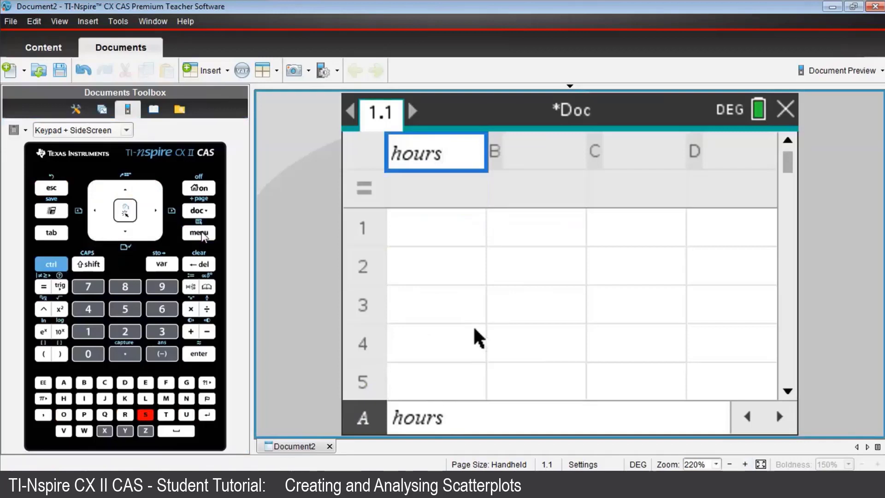
pyautogui.press('Down')
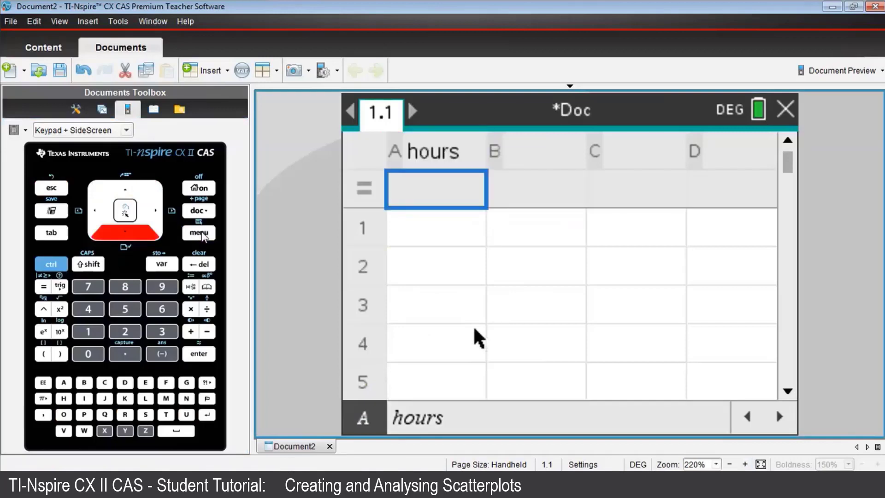
pyautogui.press('Down')
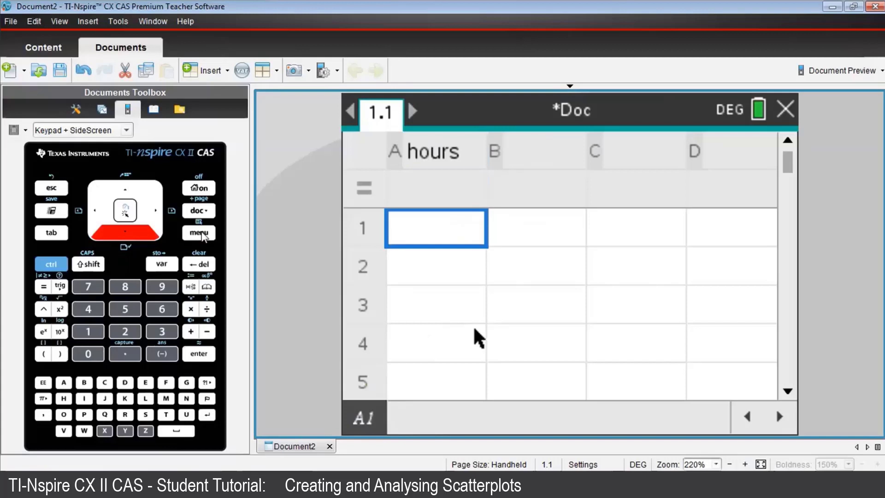
# Enter the hours values 1 through 10 into cells A1:A10.
pyautogui.write('1')
pyautogui.press('Down')
pyautogui.write('2')
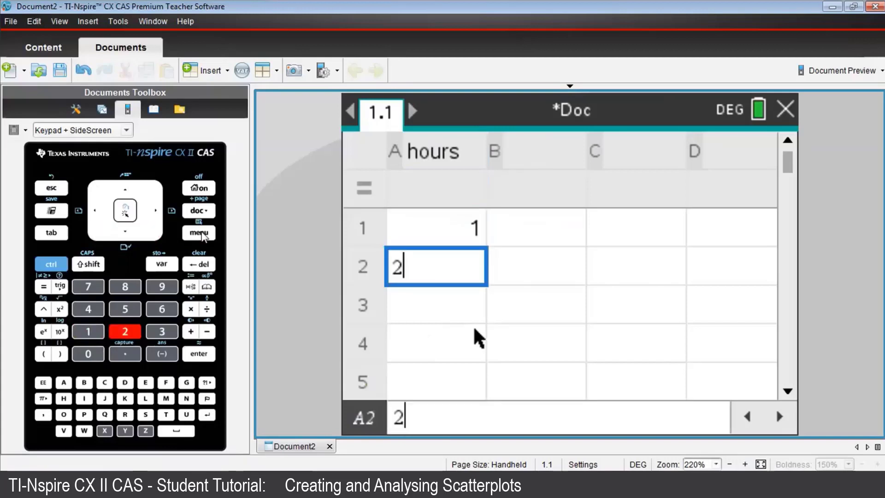
pyautogui.press('Down')
pyautogui.write('3')
pyautogui.press('Down')
pyautogui.write('4')
pyautogui.press('Down')
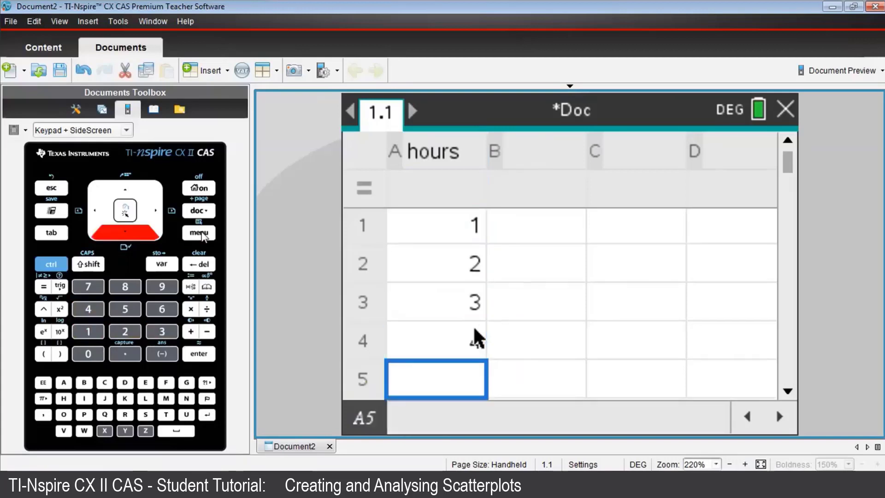
pyautogui.write('5')
pyautogui.press('Down')
pyautogui.write('6')
pyautogui.press('Down')
pyautogui.write('7')
pyautogui.press('Down')
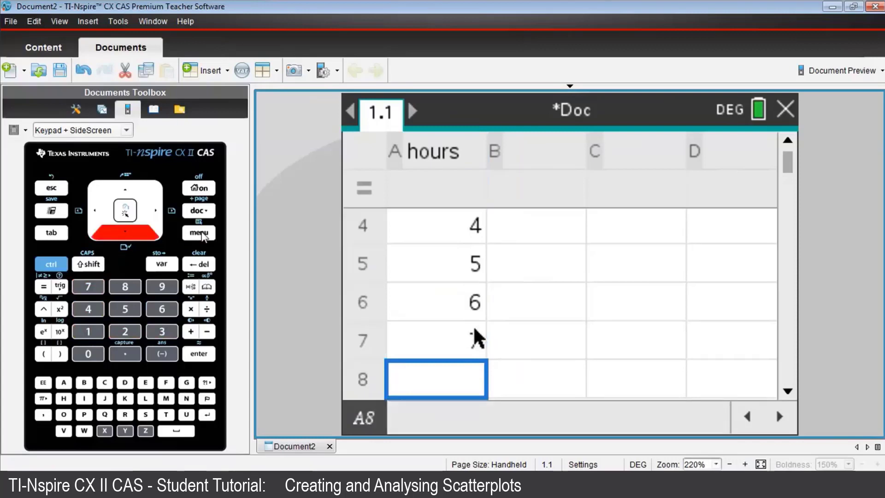
pyautogui.write('8')
pyautogui.press('Down')
pyautogui.write('9')
pyautogui.press('Down')
pyautogui.write('10')
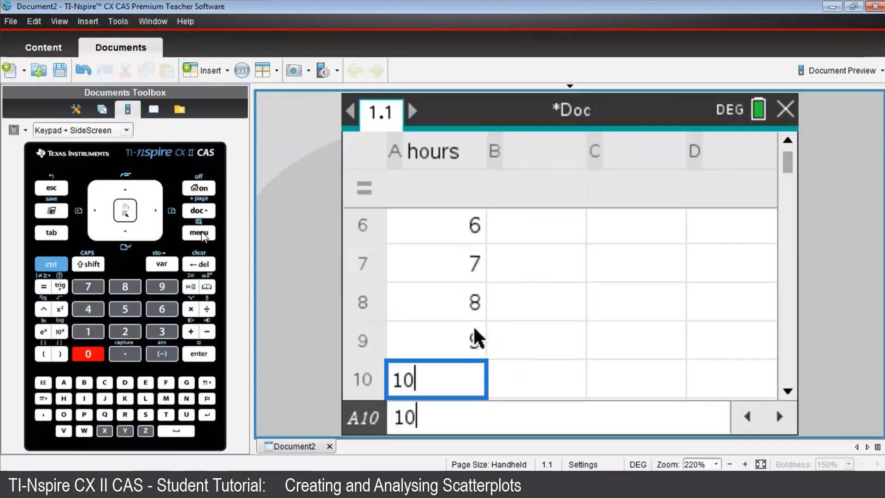
pyautogui.press('Down')
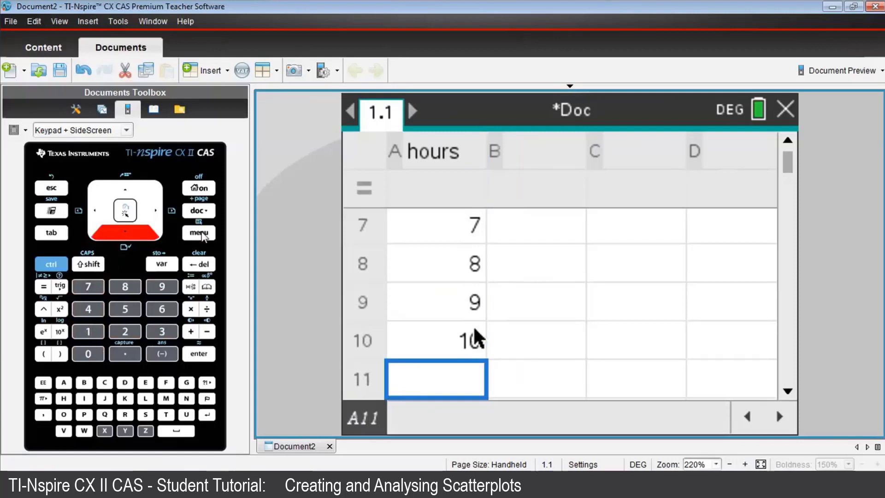
# Name column B 'distance', next to the hours column.
pyautogui.press('Right')
pyautogui.press('Up')
pyautogui.press('Up')
pyautogui.press('Up')
pyautogui.press('Up')
pyautogui.press('Up')
pyautogui.press('Up')
pyautogui.press('Up')
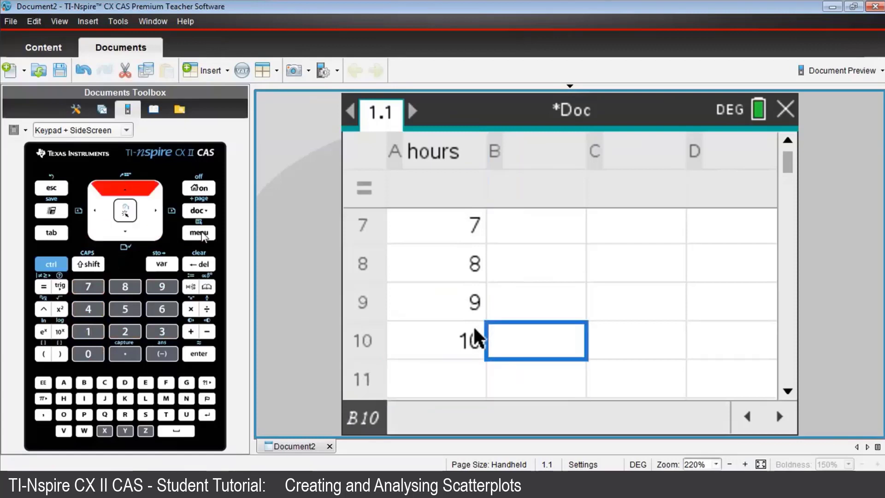
pyautogui.press('Up')
pyautogui.press('Up')
pyautogui.press('Up')
pyautogui.press('Up')
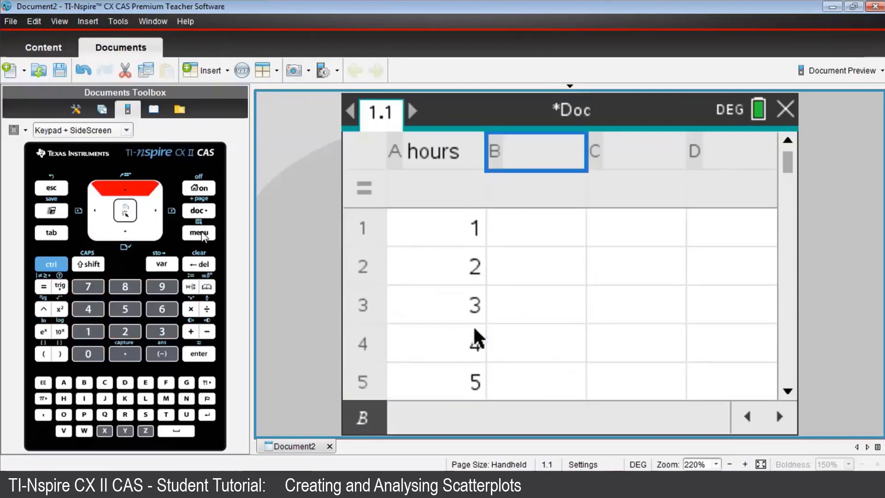
pyautogui.write('dista')
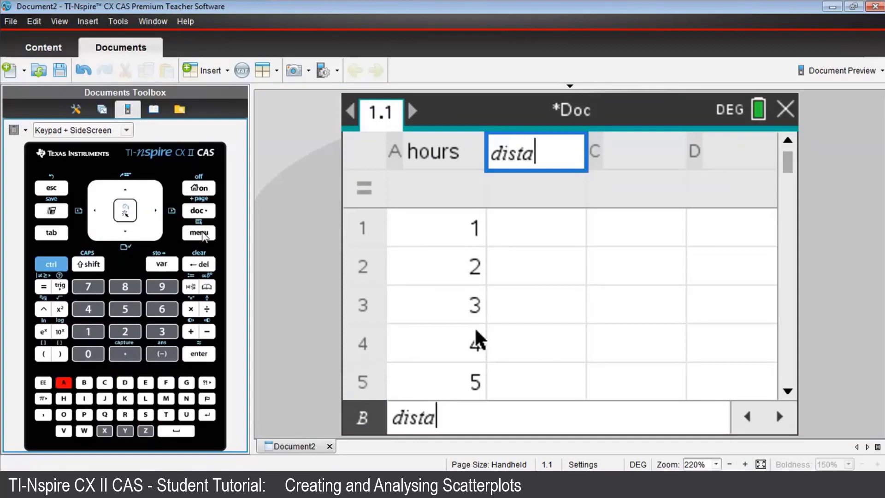
pyautogui.write('nce')
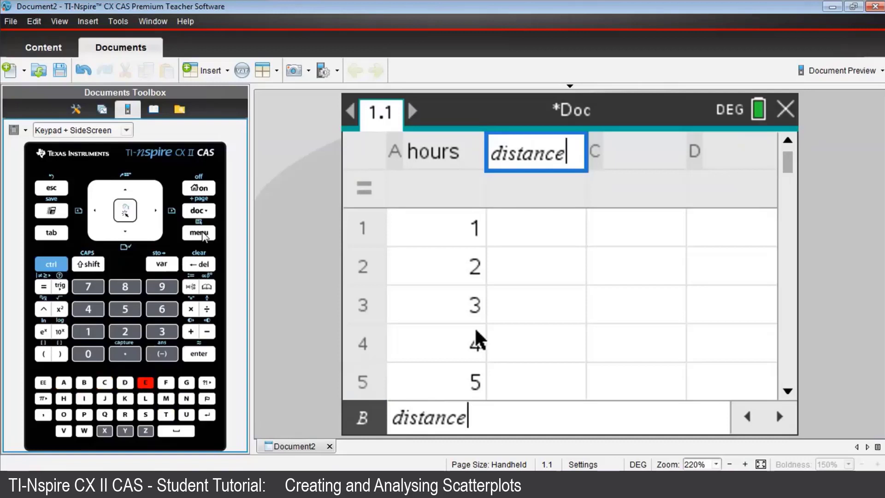
pyautogui.press('Return')
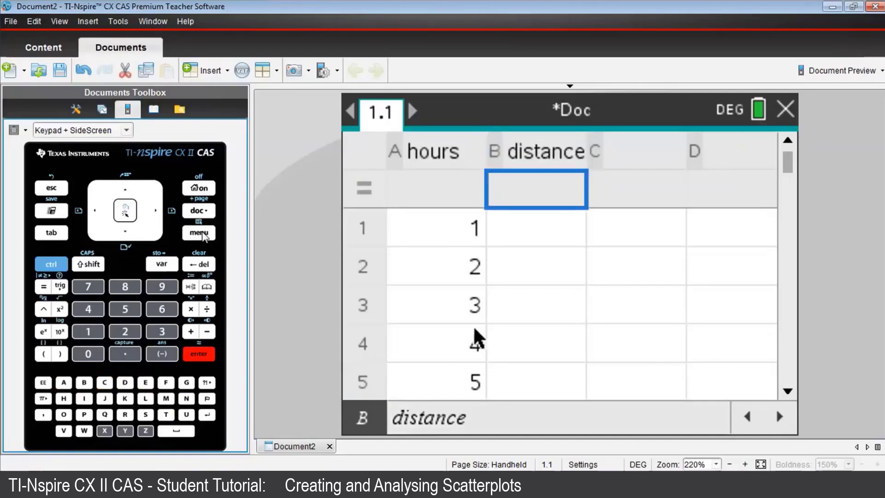
pyautogui.press('Down')
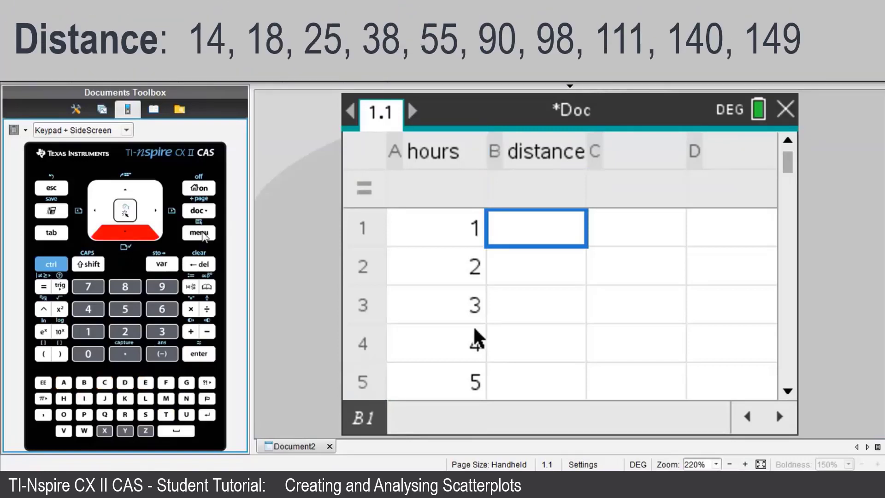
# Enter distances 14, 18, 25, 38, 55, 90, 98, 111, 140, 149 into B1:B10.
pyautogui.write('14')
pyautogui.press('Down')
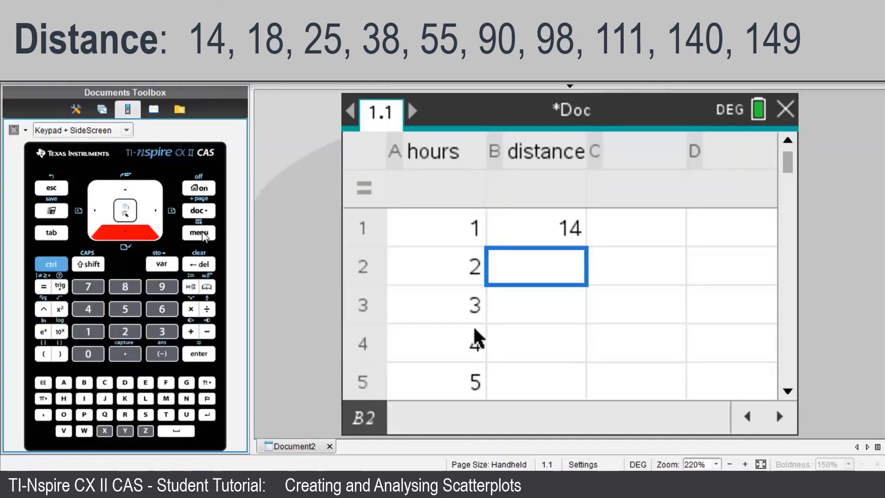
pyautogui.write('18')
pyautogui.press('Down')
pyautogui.write('25')
pyautogui.press('Down')
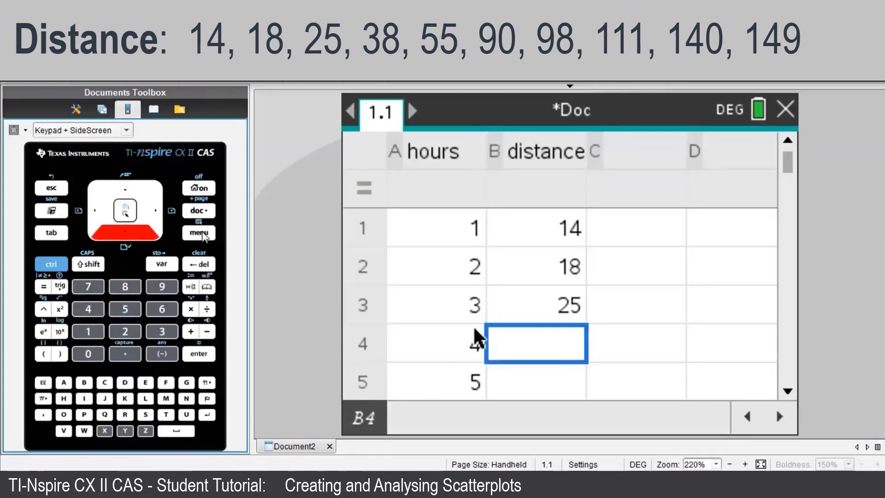
pyautogui.write('38')
pyautogui.press('Down')
pyautogui.write('55')
pyautogui.press('Down')
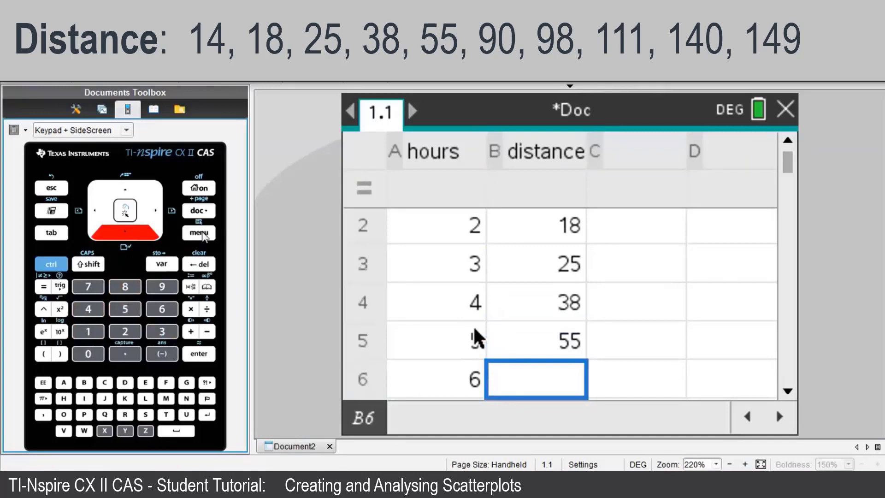
pyautogui.write('90')
pyautogui.press('Down')
pyautogui.write('98')
pyautogui.press('Down')
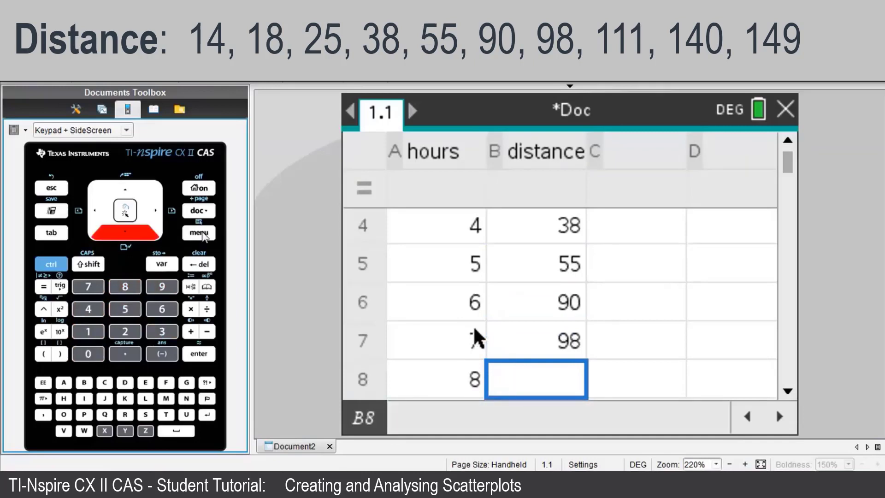
pyautogui.write('111')
pyautogui.press('Down')
pyautogui.write('140')
pyautogui.press('Down')
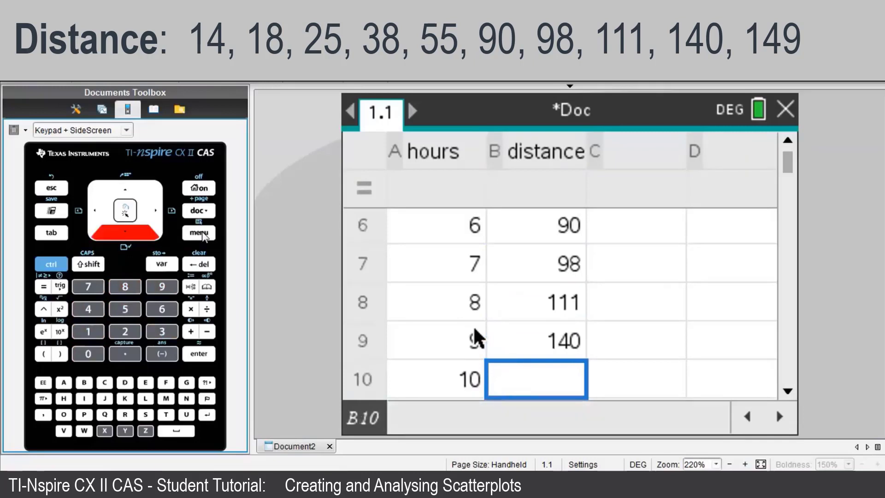
pyautogui.write('149')
pyautogui.press('Down')
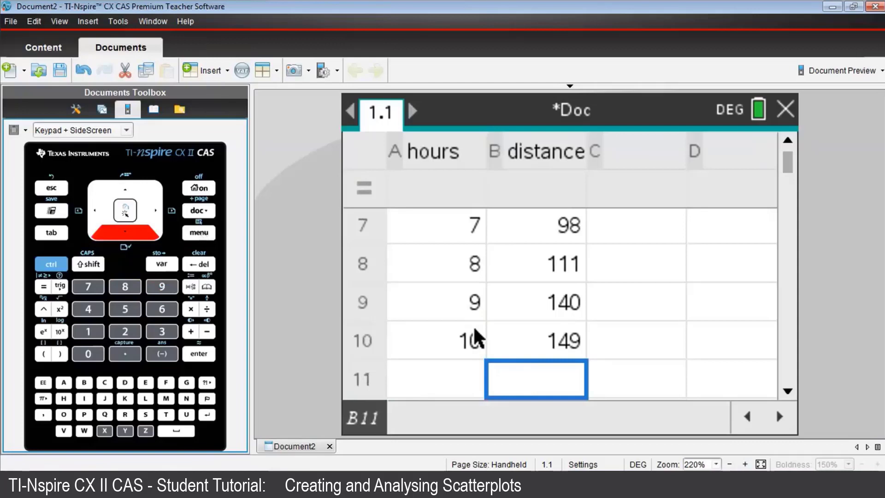
# Insert page 1.2 as a Data & Statistics page that scatters the distance values.
pyautogui.press('ctrl')
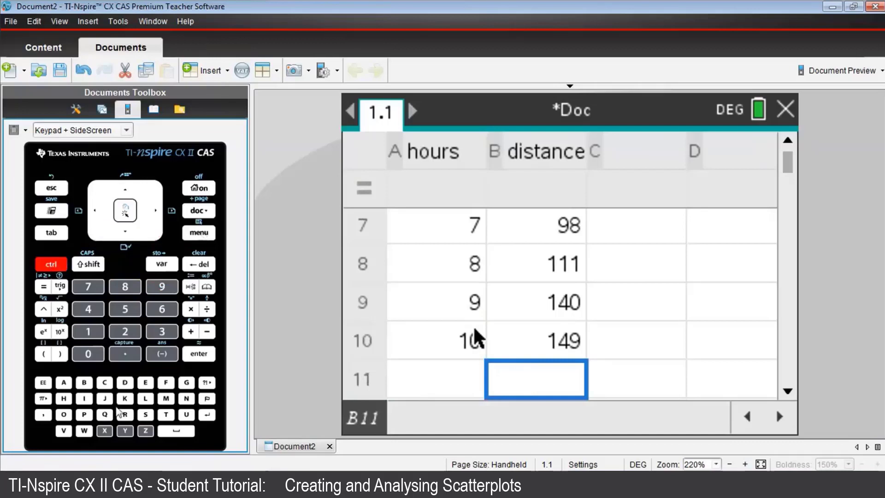
pyautogui.click(85, 398)
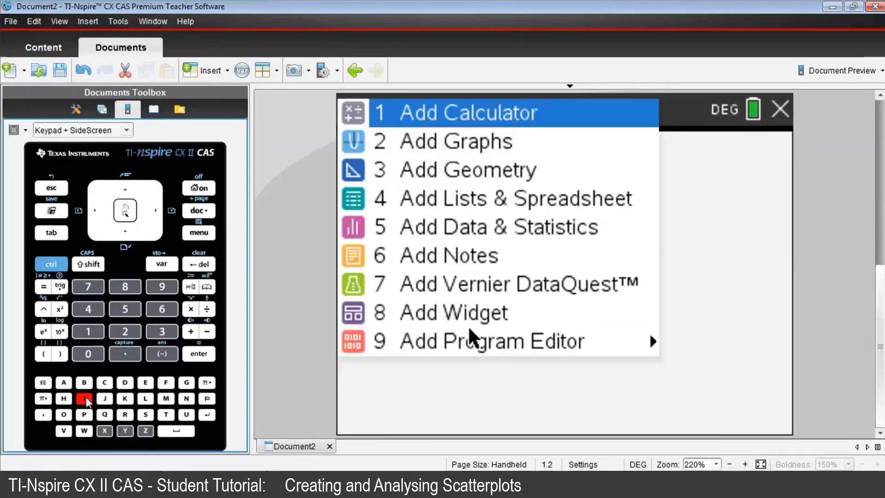
pyautogui.press('Down')
pyautogui.press('Down')
pyautogui.press('Down')
pyautogui.press('Down')
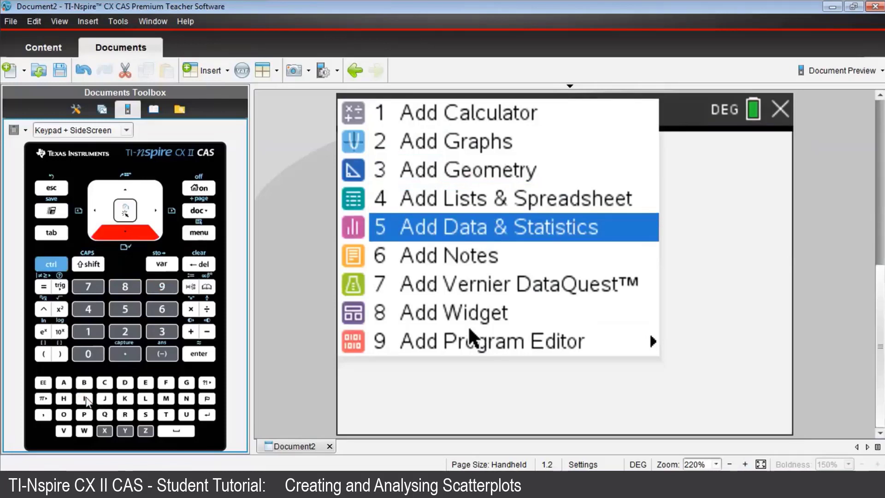
pyautogui.press('Return')
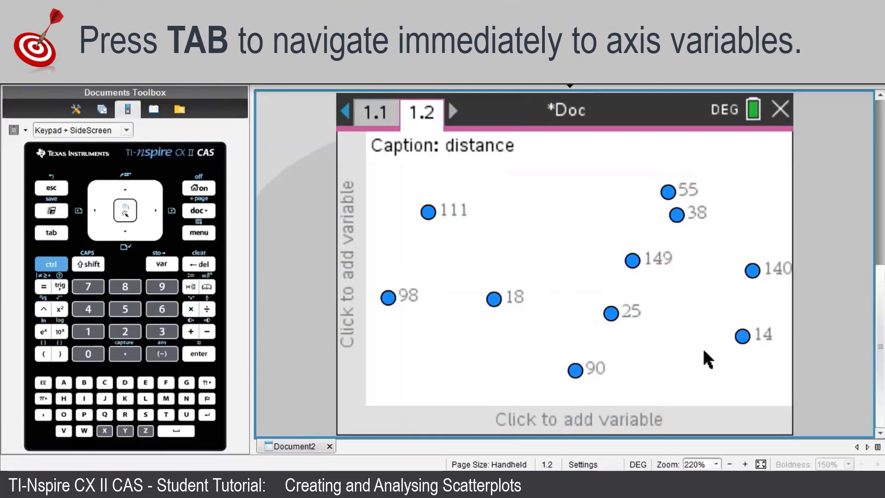
# Put hours on the plot's horizontal axis, spreading the dots over 1 to 10.
pyautogui.click(613, 420)
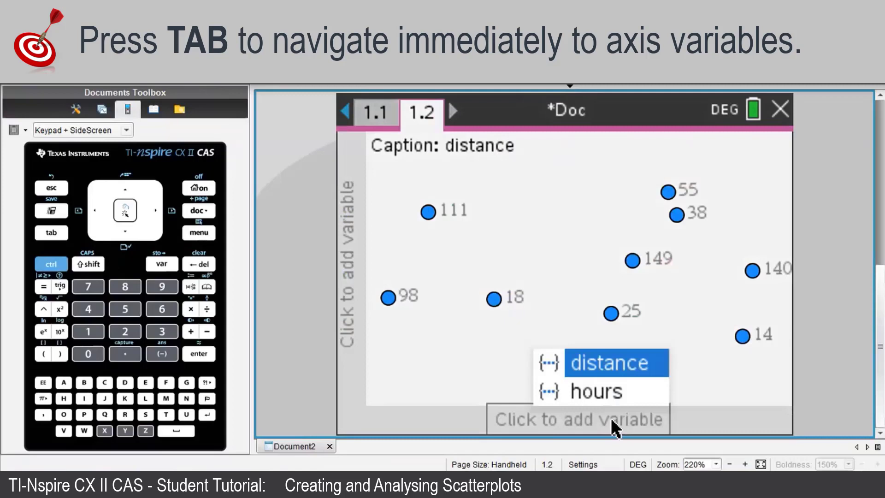
pyautogui.press('Down')
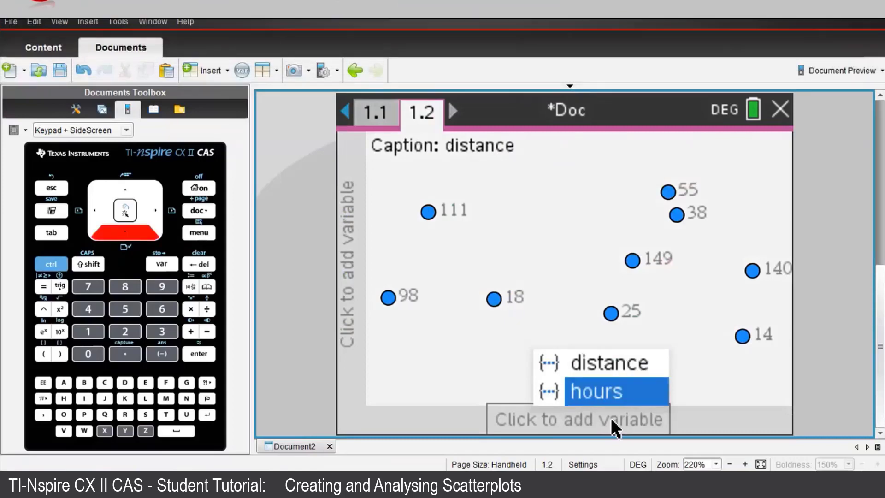
pyautogui.press('Return')
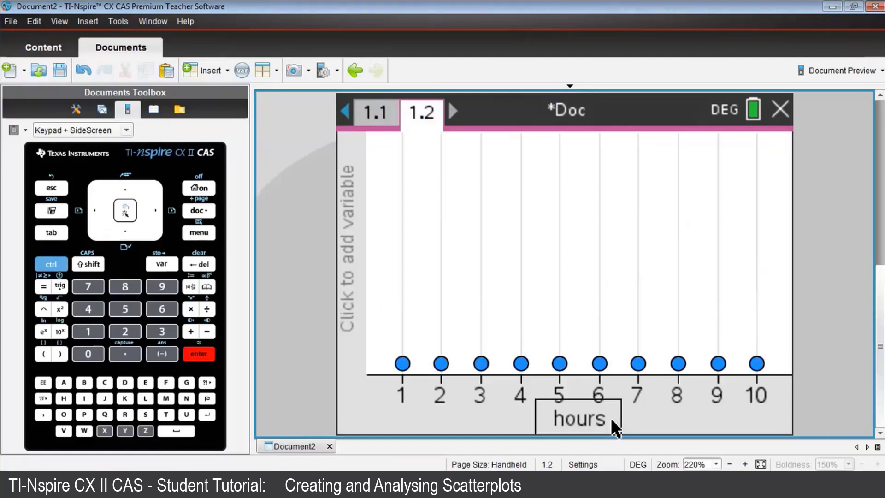
# Put distance on the vertical axis to form the hours-versus-distance scatterplot.
pyautogui.press('Tab')
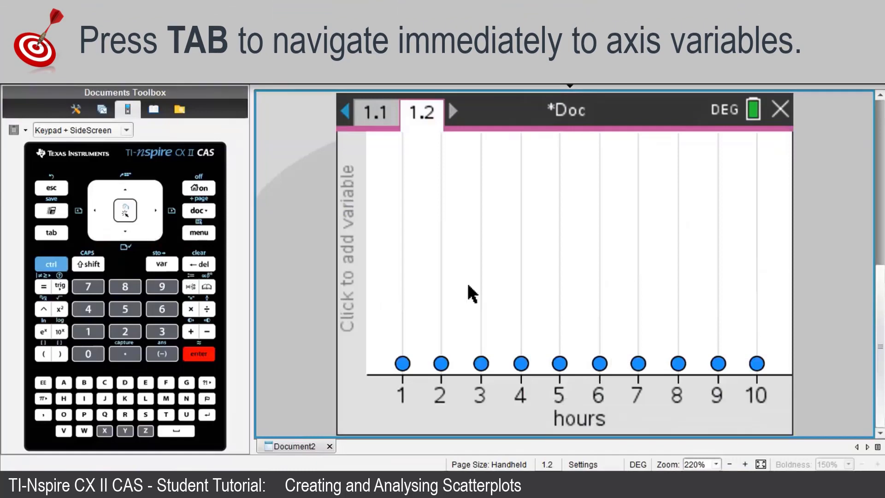
pyautogui.press('Tab')
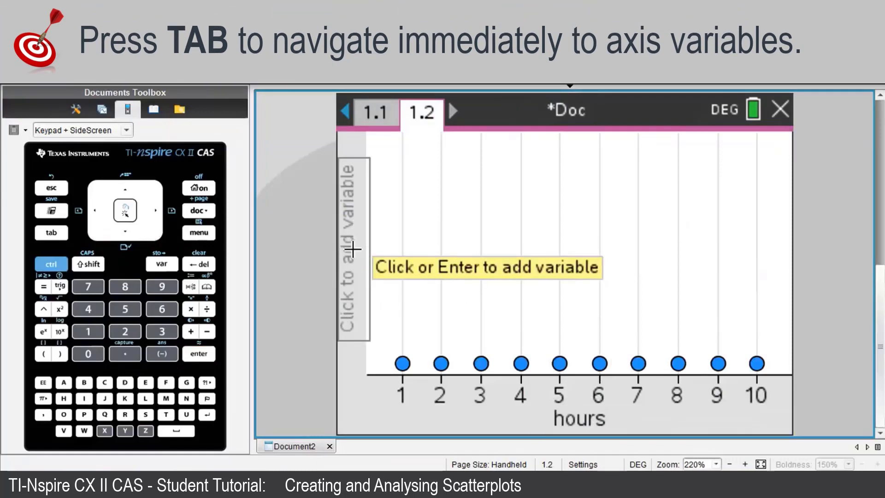
pyautogui.click(352, 249)
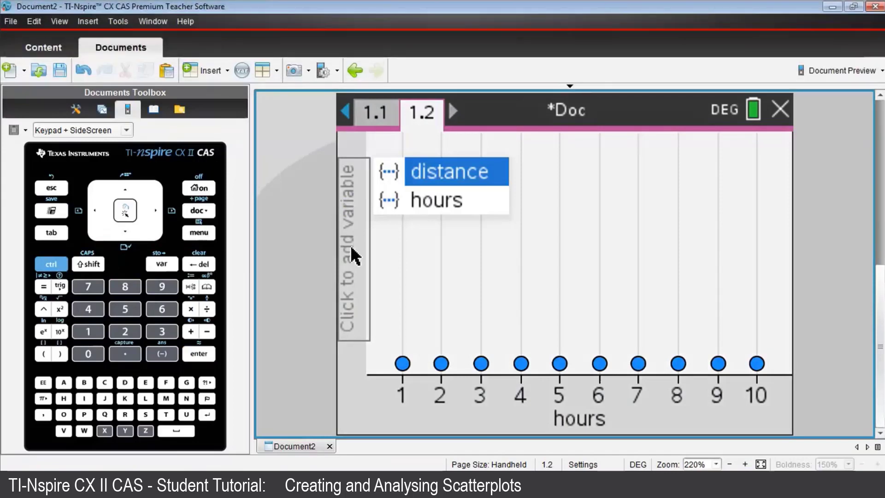
pyautogui.press('Return')
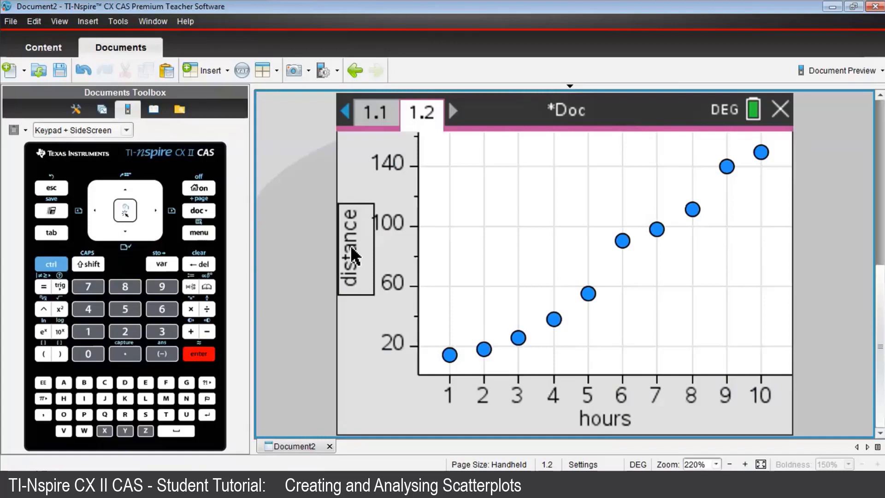
# Turn on Diagnostics in the Data & Statistics settings.
pyautogui.click(199, 233)
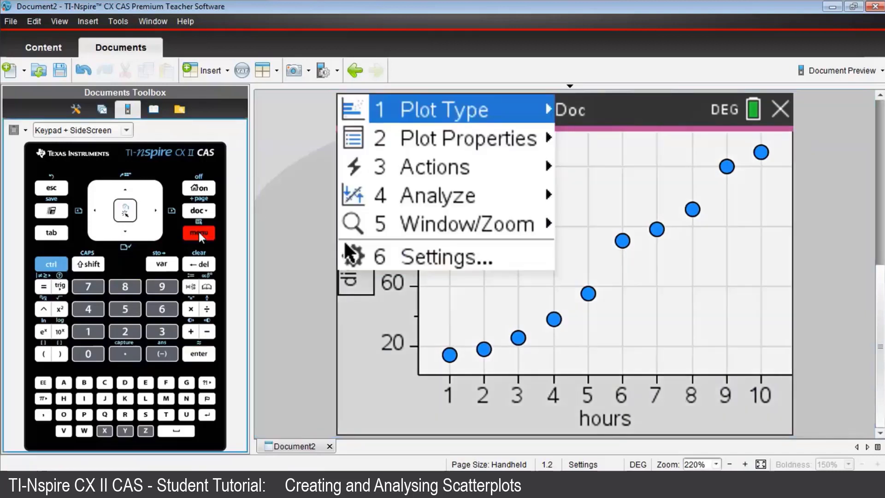
pyautogui.press('Down')
pyautogui.press('Down')
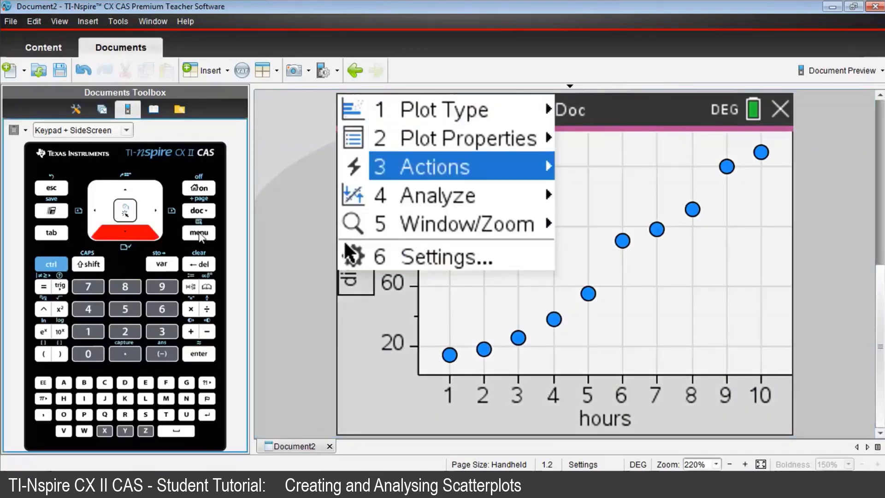
pyautogui.press('Down')
pyautogui.press('Down')
pyautogui.press('Down')
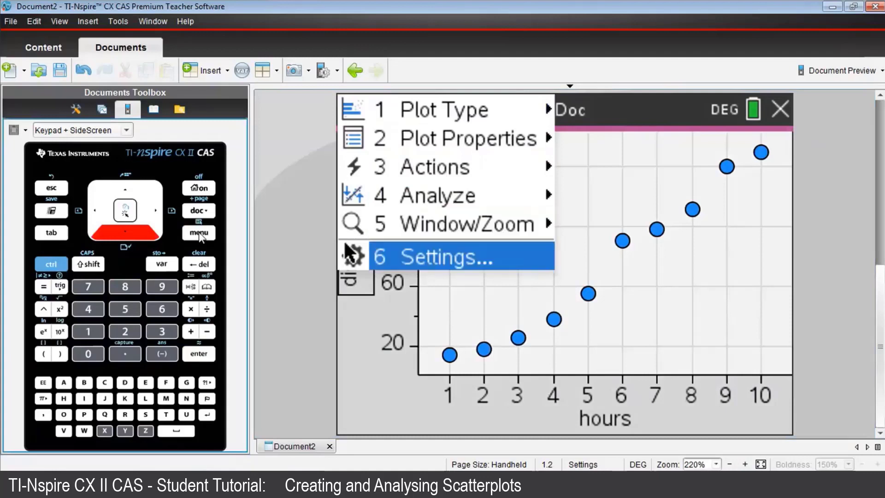
pyautogui.press('Return')
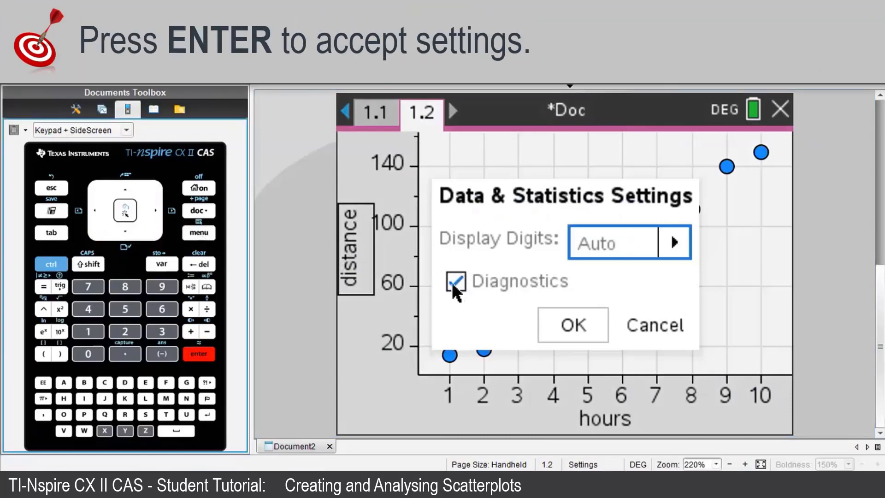
pyautogui.press('Tab')
pyautogui.press('Tab')
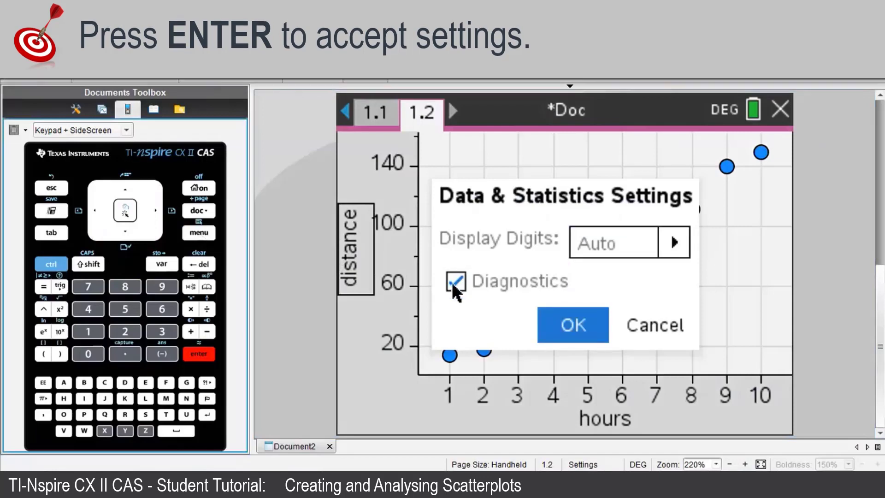
pyautogui.press('Return')
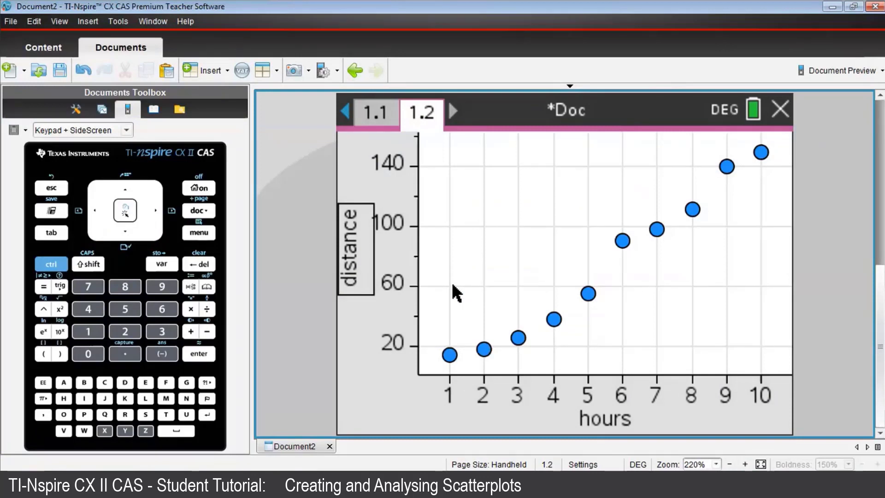
# Show the Linear (a+bx) regression line, y = -16.67+16.45·x with r² = 0.97.
pyautogui.click(202, 233)
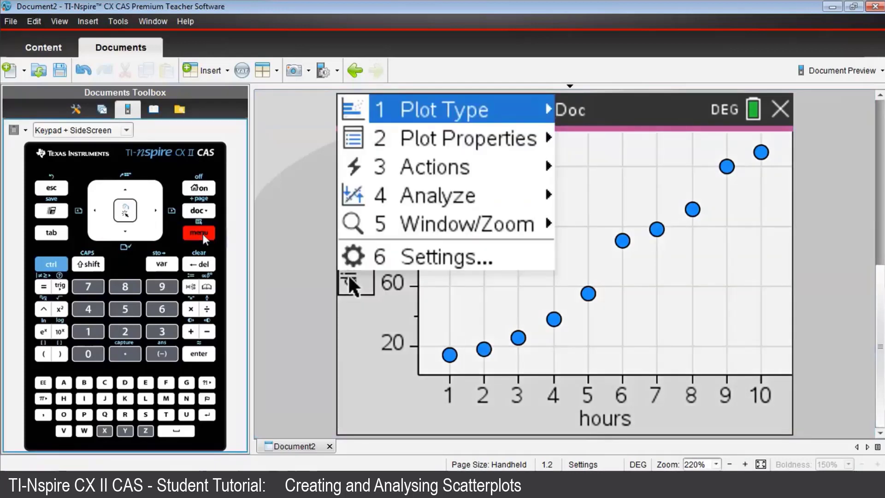
pyautogui.press('Down')
pyautogui.press('Down')
pyautogui.press('Down')
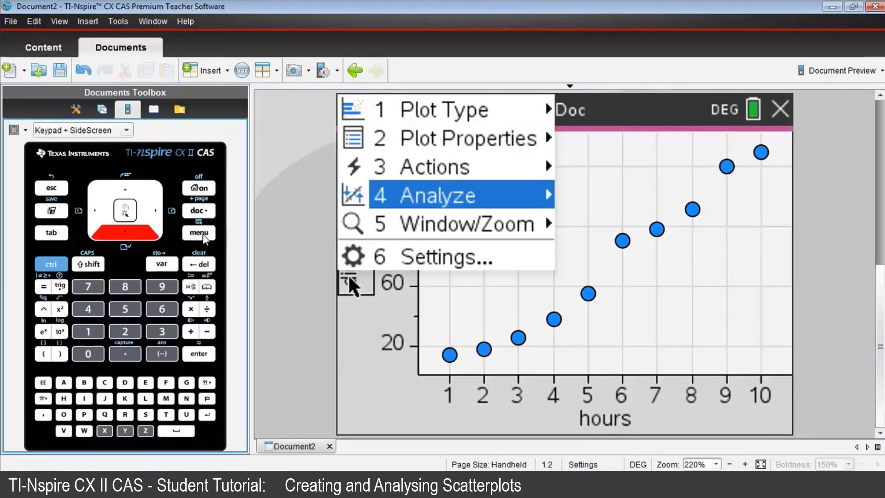
pyautogui.press('Right')
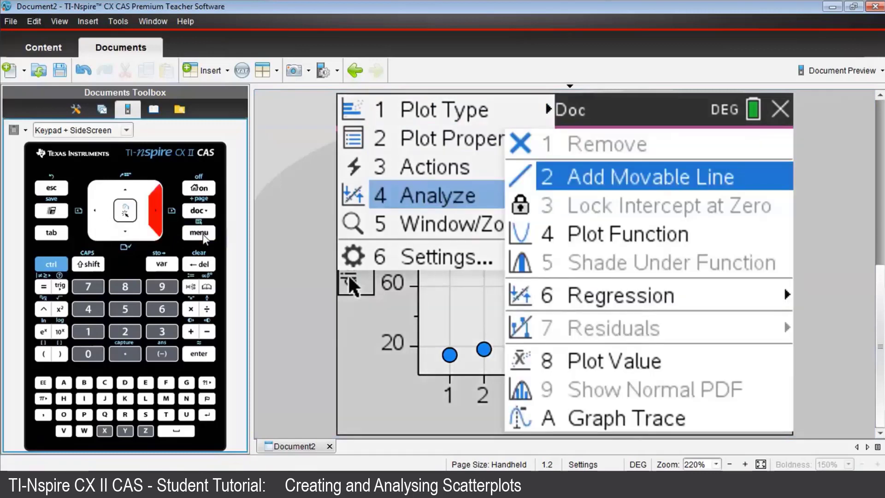
pyautogui.press('Down')
pyautogui.press('Down')
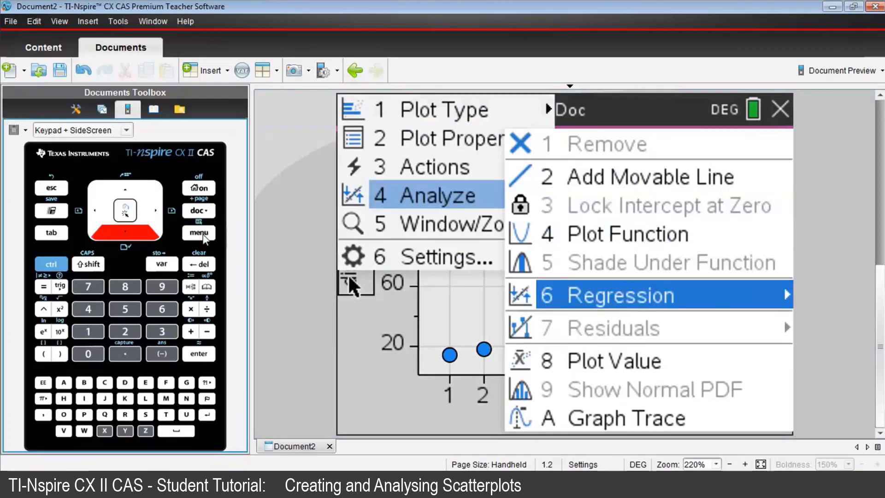
pyautogui.press('Right')
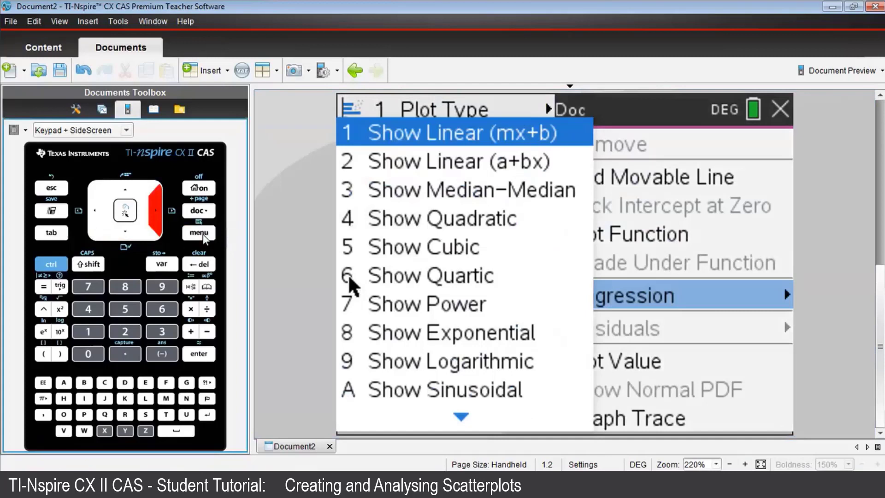
pyautogui.press('Down')
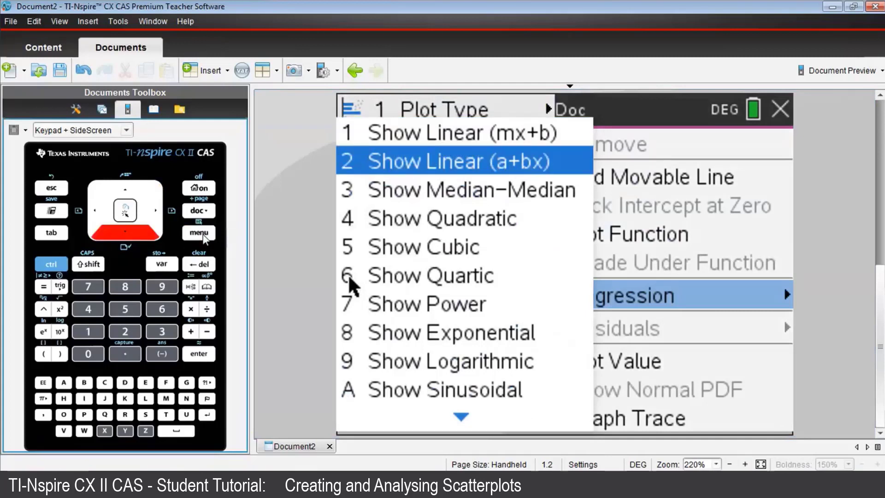
pyautogui.press('Return')
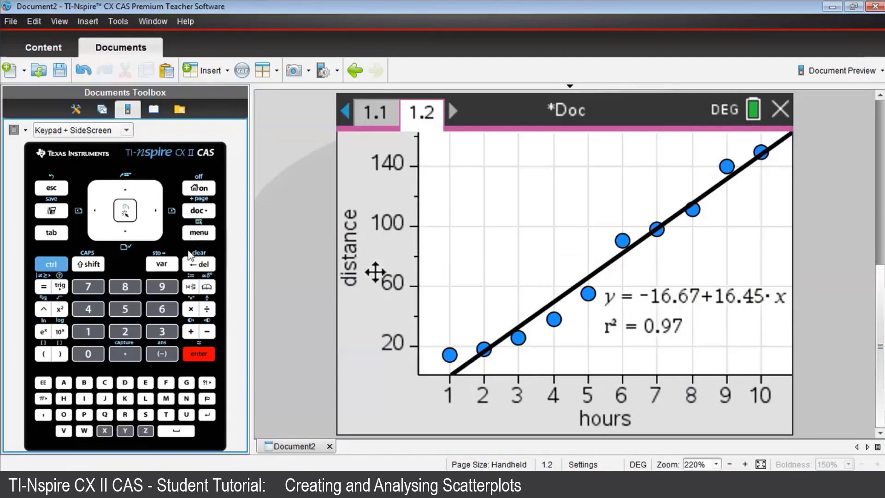
# Insert page 1.3 as a Calculator page.
pyautogui.click(52, 265)
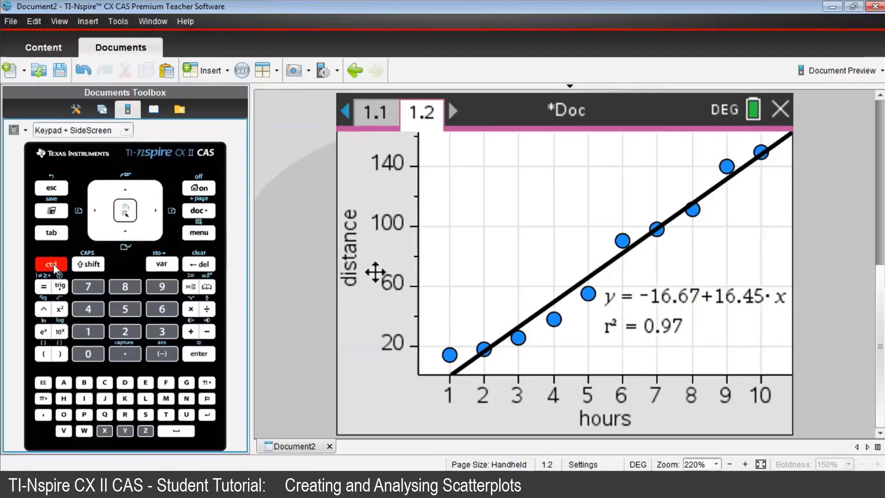
pyautogui.click(199, 210)
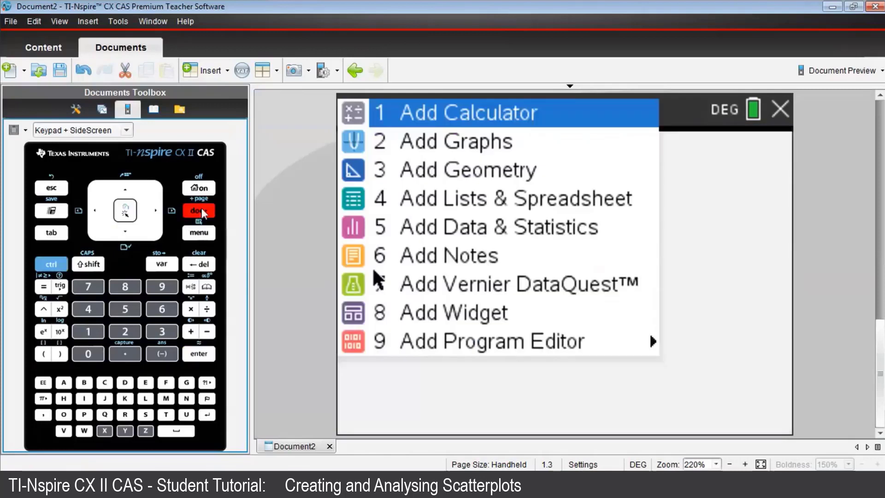
pyautogui.press('Return')
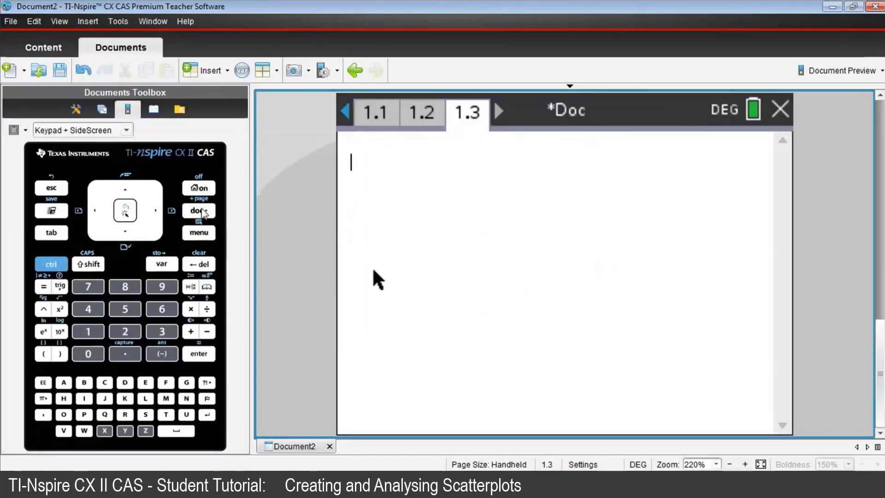
# Open the Two-Variable Statistics dialog from Statistics > Stat Calculations.
pyautogui.click(201, 233)
pyautogui.click(201, 233)
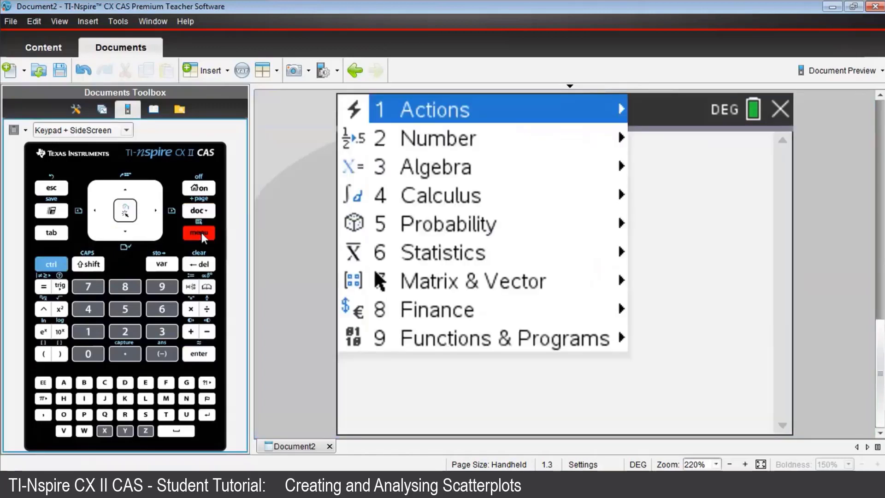
pyautogui.press('Down')
pyautogui.press('Down')
pyautogui.press('Down')
pyautogui.press('Down')
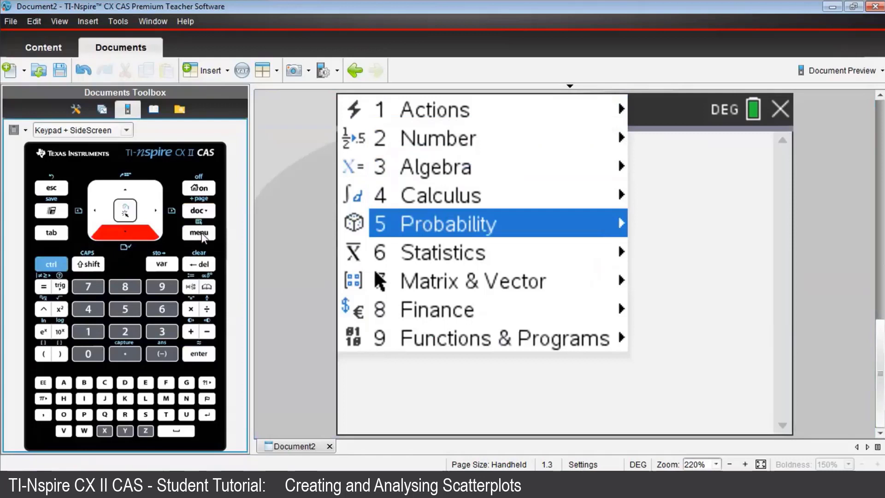
pyautogui.press('Down')
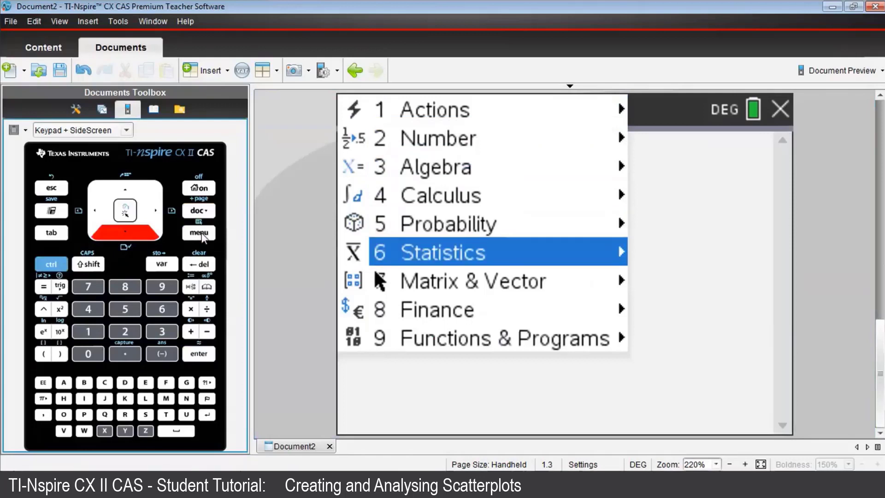
pyautogui.press('Right')
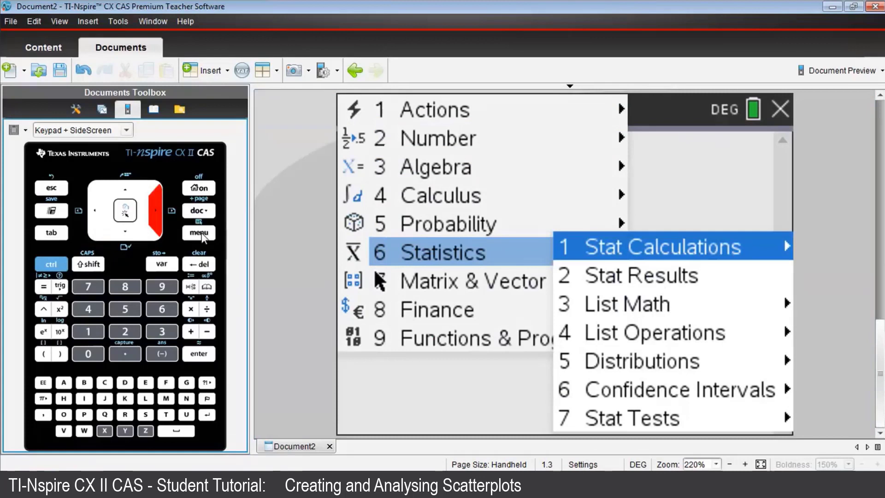
pyautogui.press('Right')
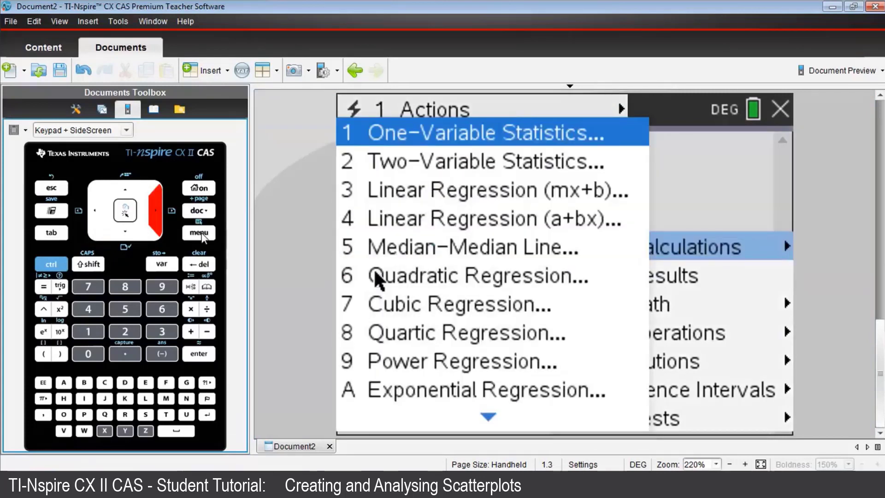
pyautogui.press('Down')
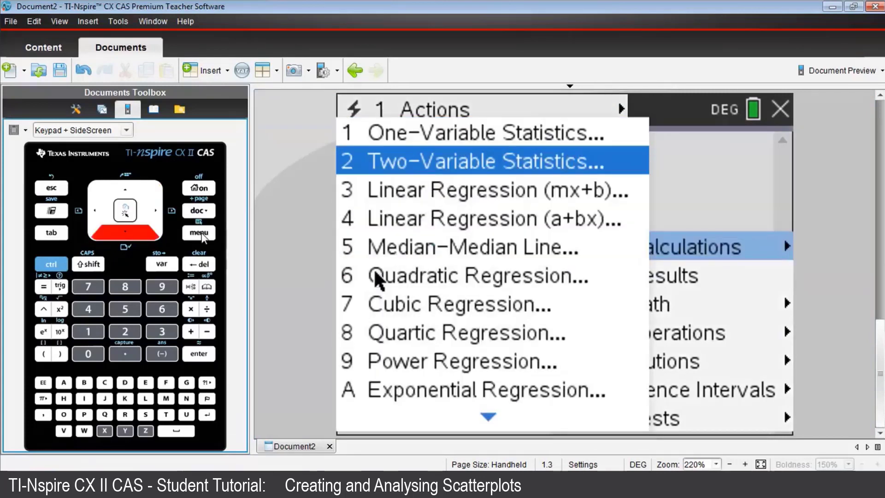
pyautogui.press('Return')
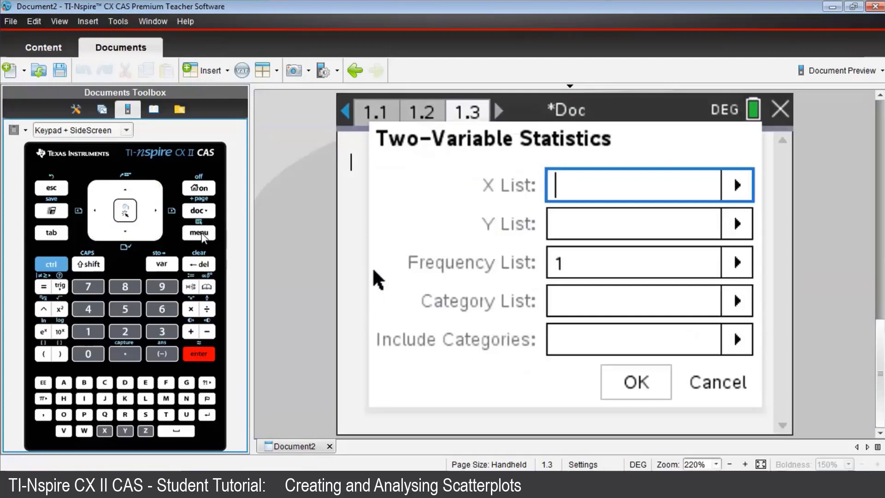
# Run Two-Variable Statistics with X list hours and Y list distance.
pyautogui.press('Right')
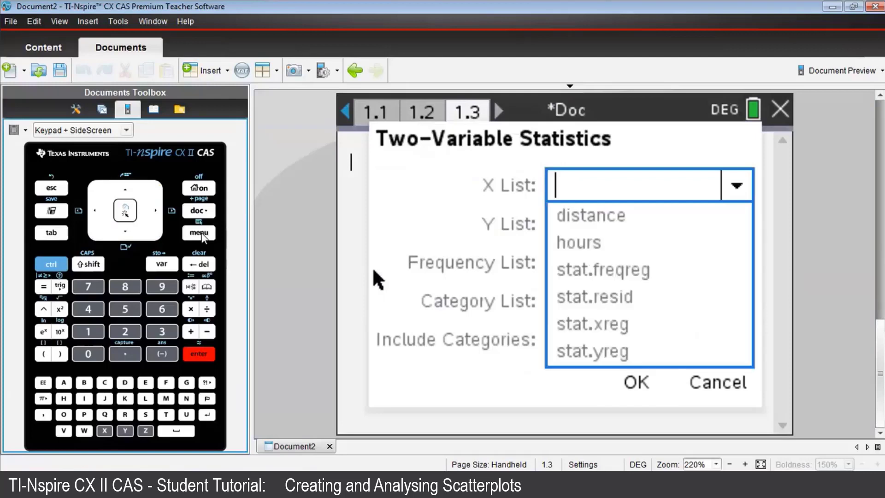
pyautogui.press('Down')
pyautogui.press('Down')
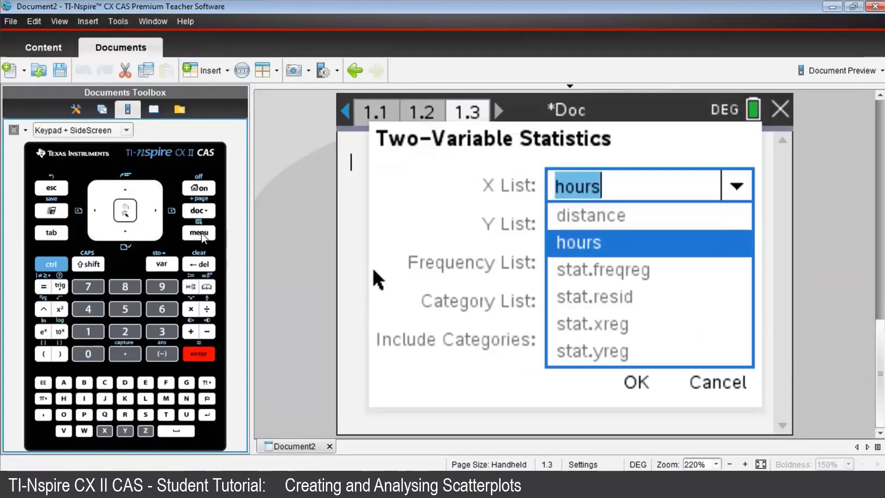
pyautogui.press('Return')
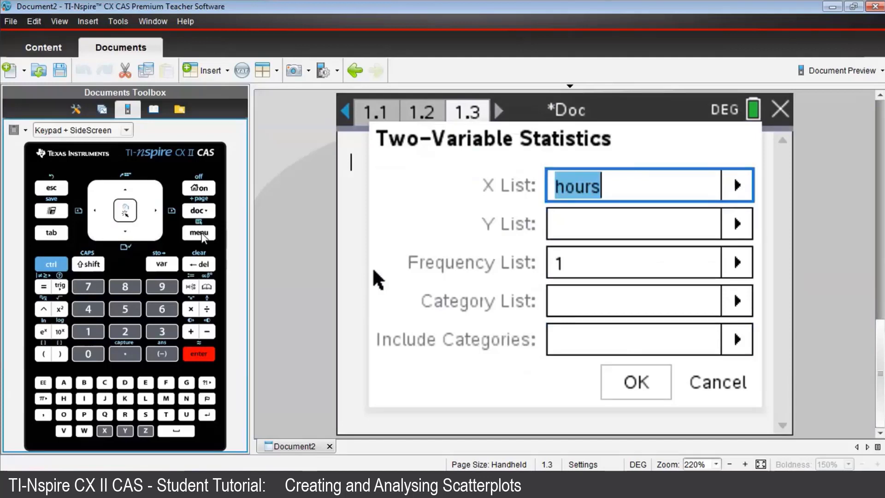
pyautogui.press('Tab')
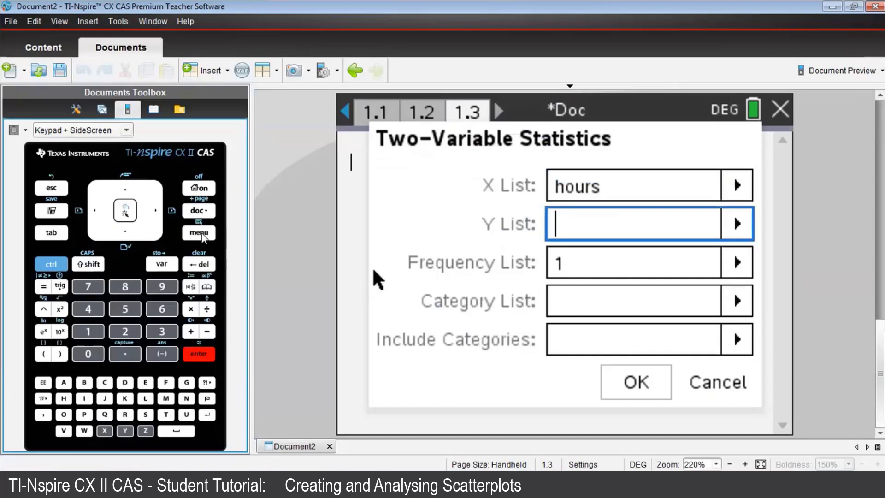
pyautogui.press('Right')
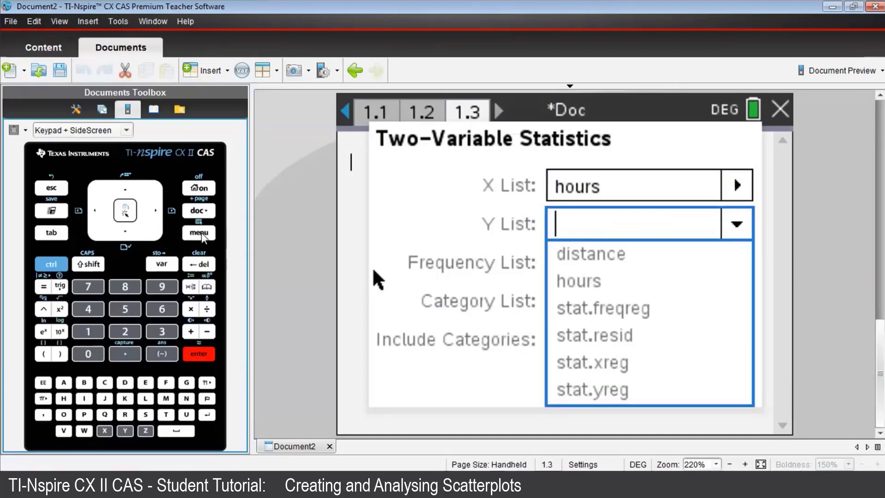
pyautogui.press('Down')
pyautogui.press('Return')
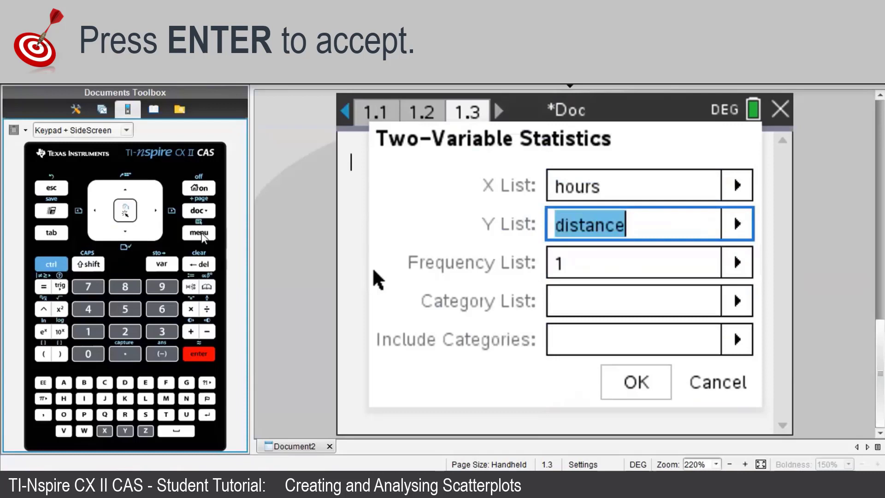
pyautogui.press('Tab')
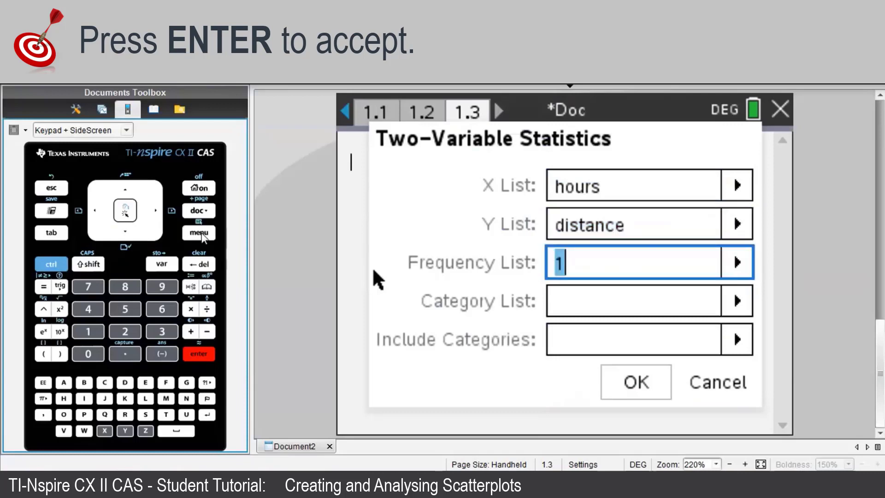
pyautogui.press('Tab')
pyautogui.press('Tab')
pyautogui.press('Tab')
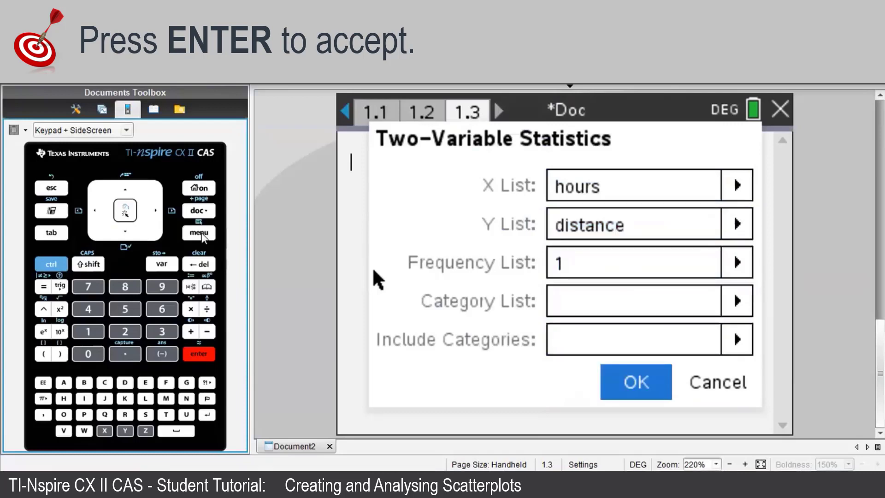
pyautogui.press('Return')
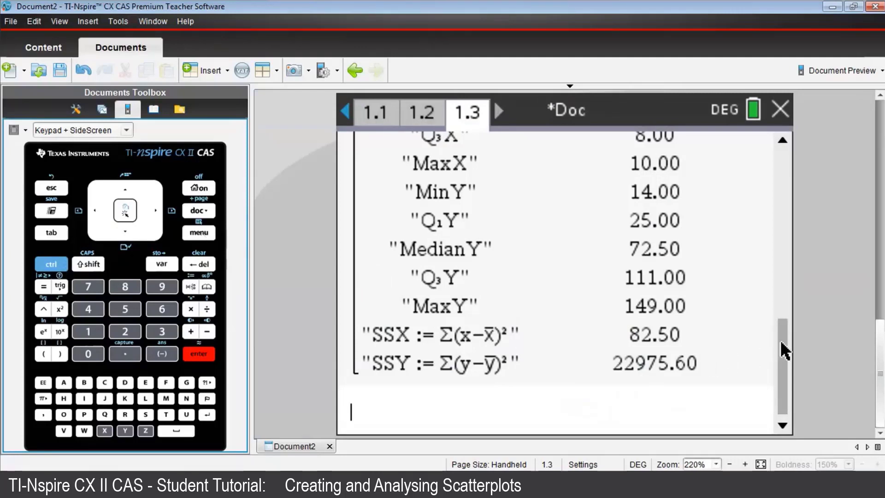
pyautogui.moveTo(781, 343)
pyautogui.mouseDown()
pyautogui.moveTo(783, 159)
pyautogui.moveTo(778, 350)
pyautogui.mouseUp()
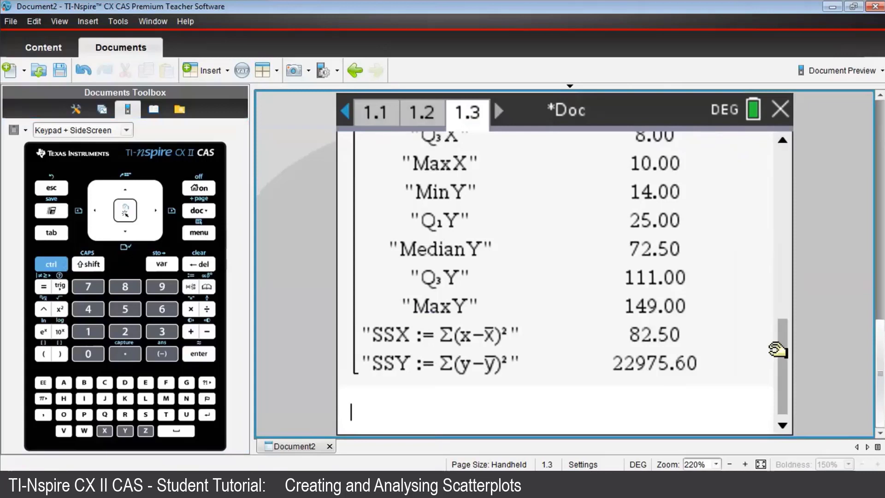
pyautogui.moveTo(778, 350); pyautogui.dragTo(769, 349)
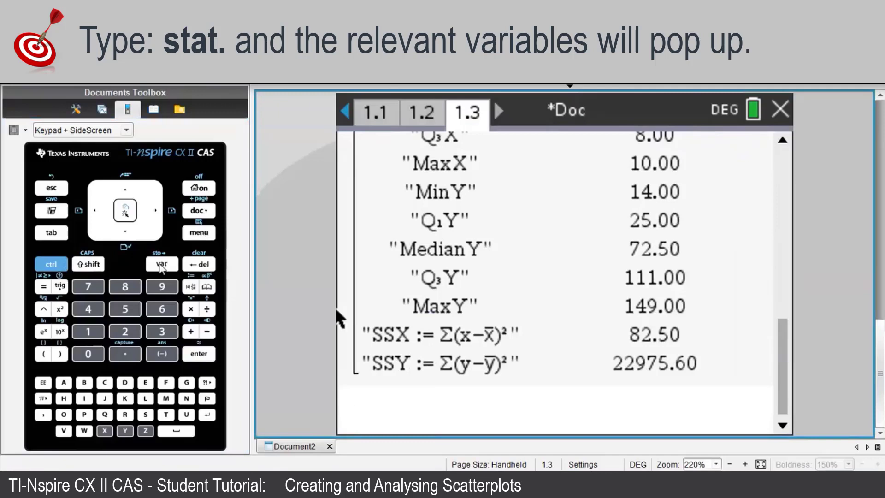
# Recall stat.r from the variables list and evaluate it, giving a correlation of 0.99.
pyautogui.click(162, 265)
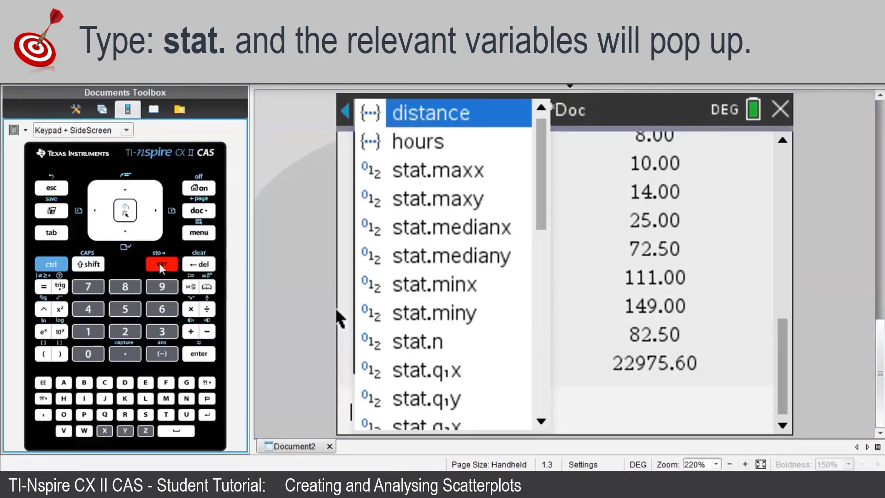
pyautogui.press('Down')
pyautogui.press('Down')
pyautogui.press('Down')
pyautogui.press('Down')
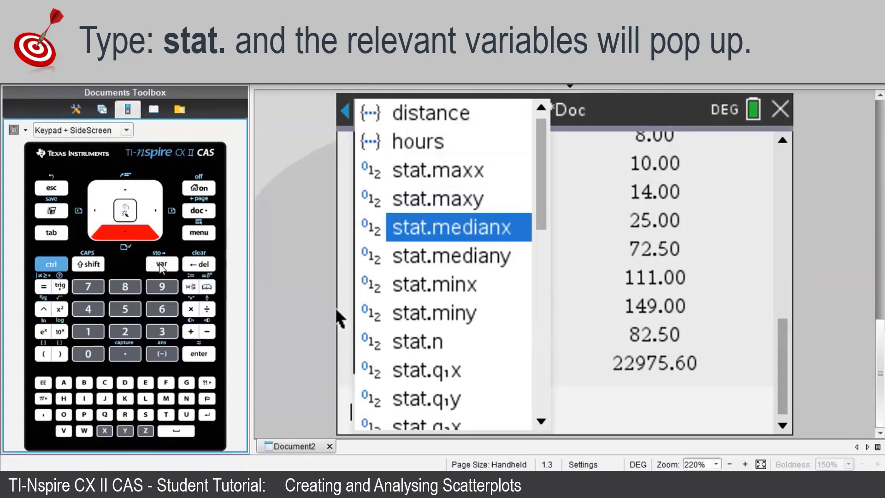
pyautogui.press('Down')
pyautogui.press('Down')
pyautogui.press('Down')
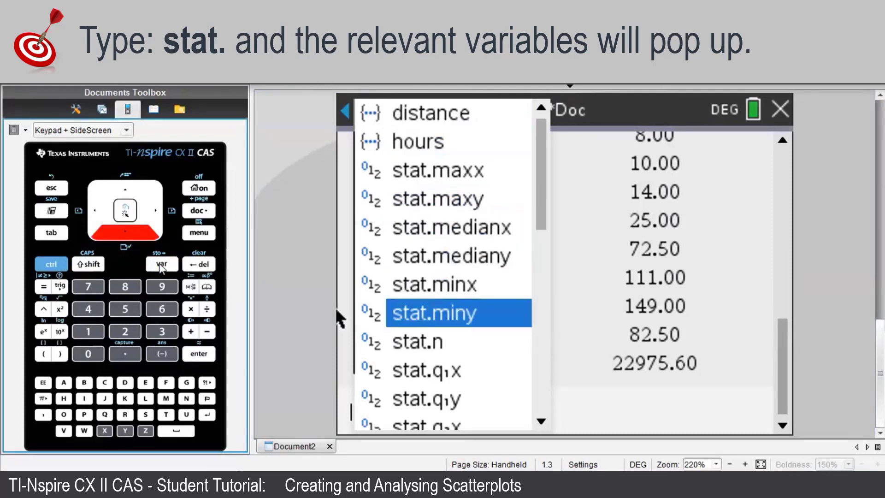
pyautogui.press('Down')
pyautogui.press('Down')
pyautogui.press('Down')
pyautogui.press('Down')
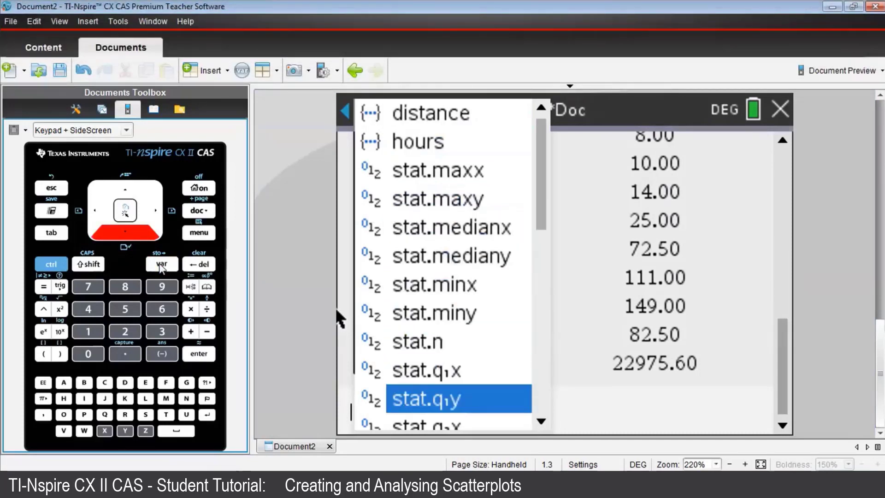
pyautogui.press('Down')
pyautogui.press('Down')
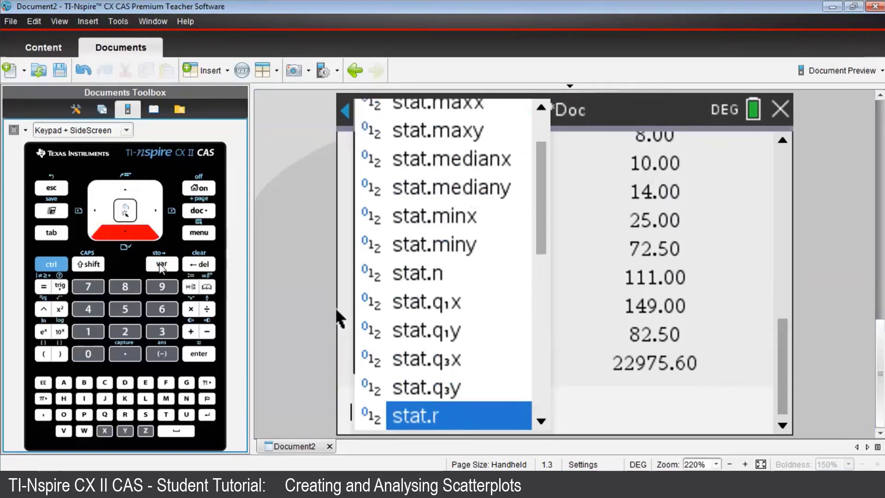
pyautogui.press('Return')
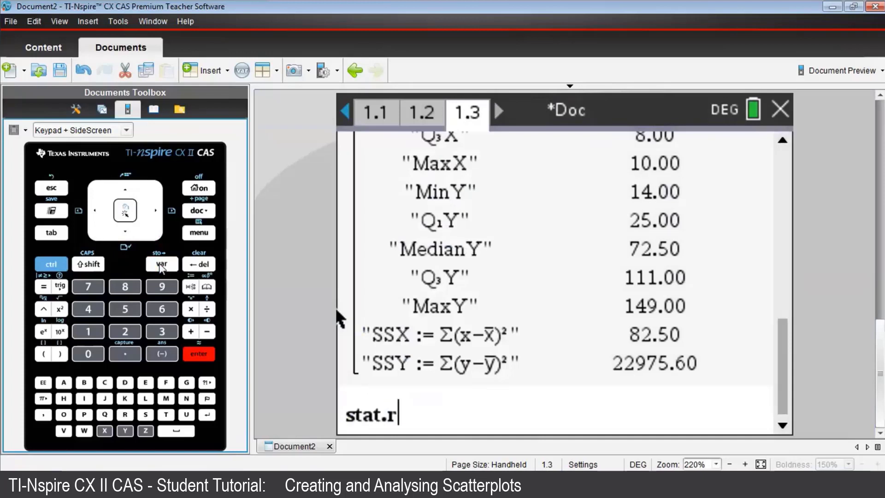
pyautogui.press('Return')
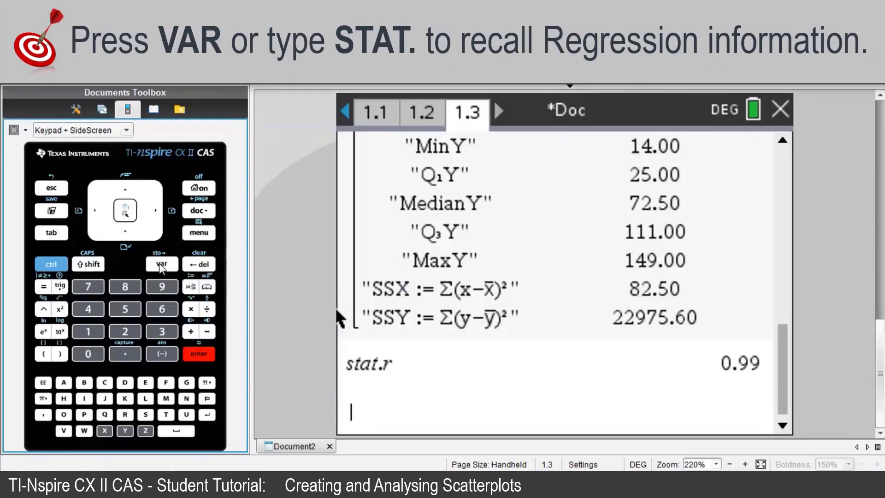
pyautogui.click(197, 234)
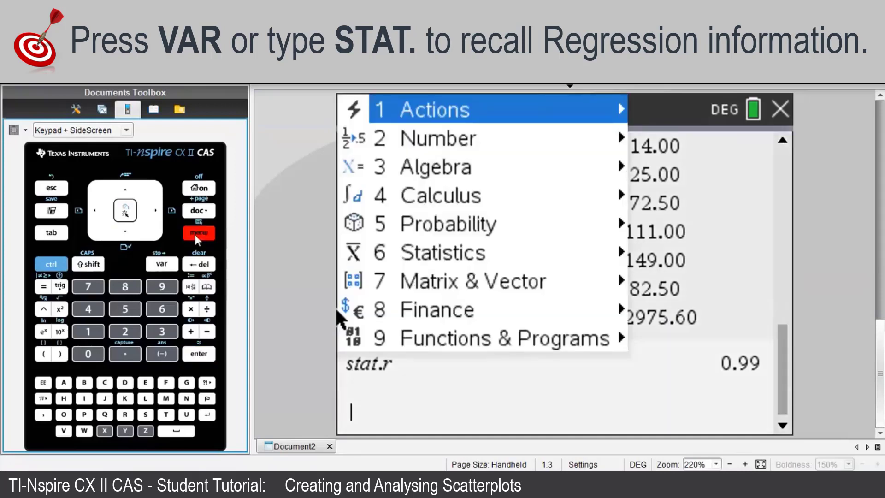
# Choose Statistics > Stat Calculations > Linear Regression (a+bx) to bring up its settings.
pyautogui.press('Down')
pyautogui.press('Down')
pyautogui.press('Down')
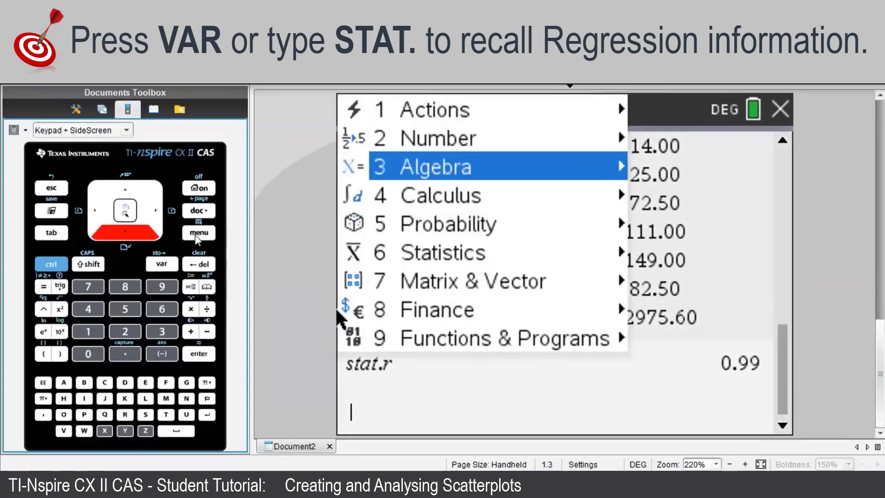
pyautogui.press('Down')
pyautogui.press('Down')
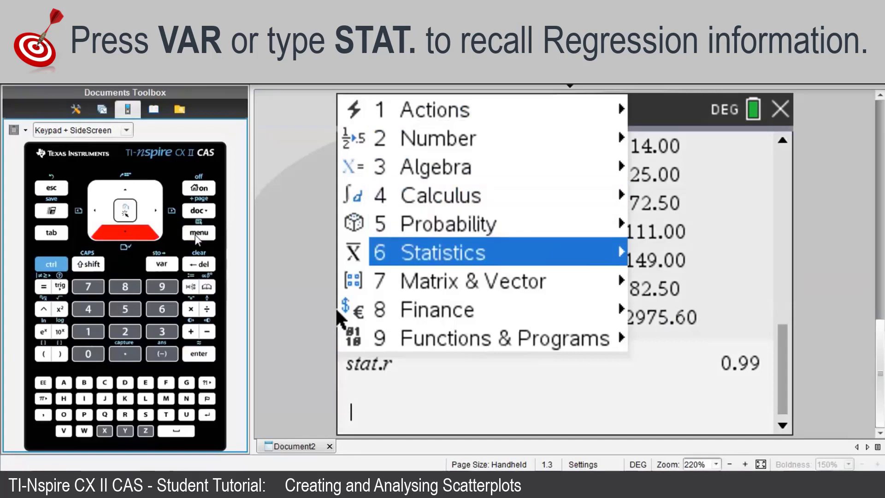
pyautogui.press('Right')
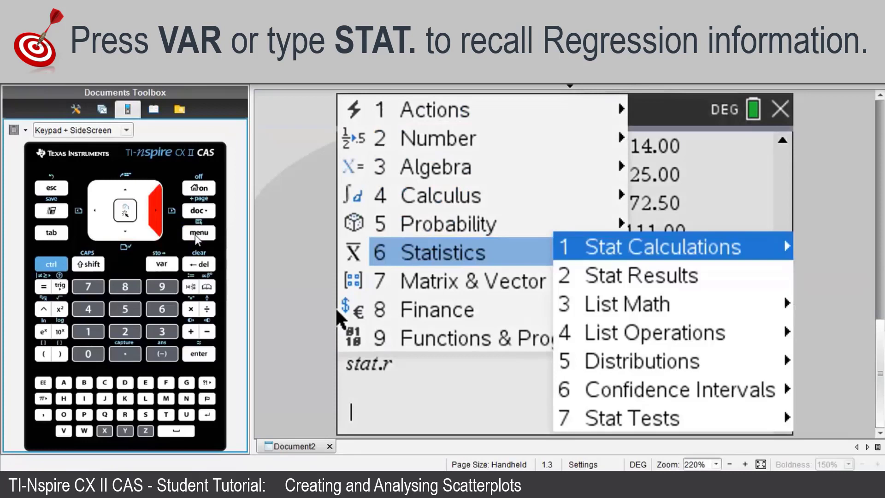
pyautogui.press('Right')
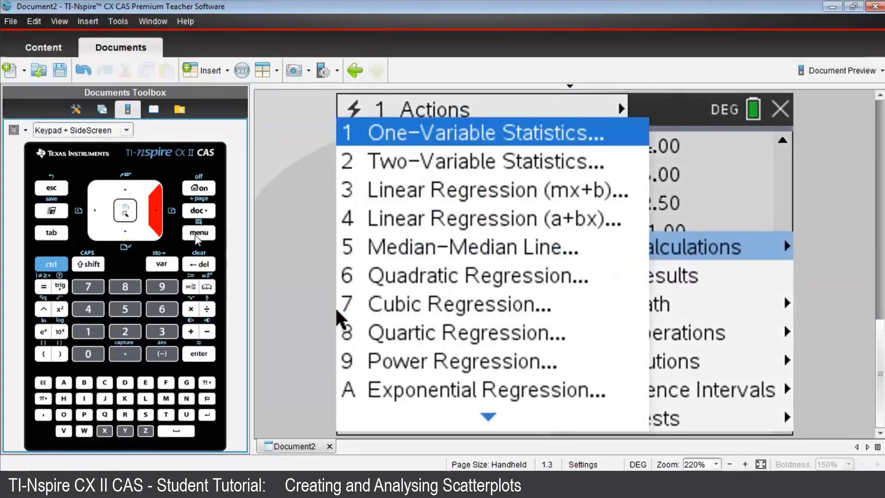
pyautogui.press('Down')
pyautogui.press('Down')
pyautogui.press('Down')
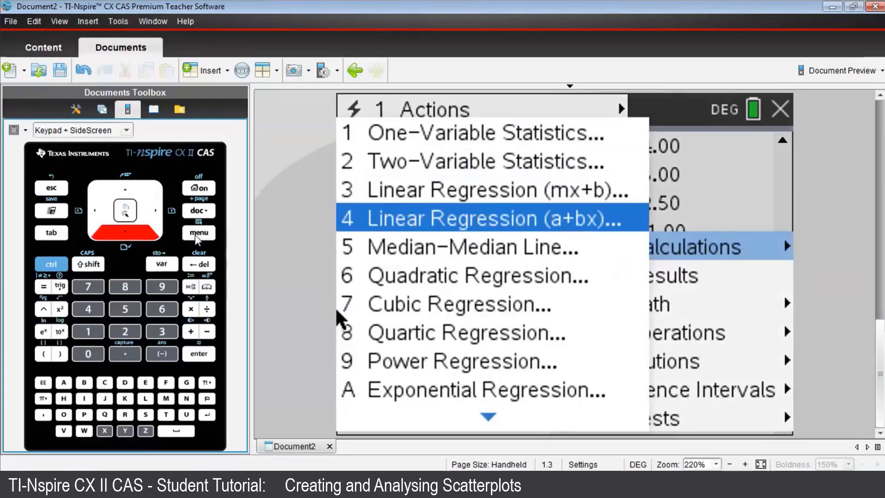
pyautogui.press('Down')
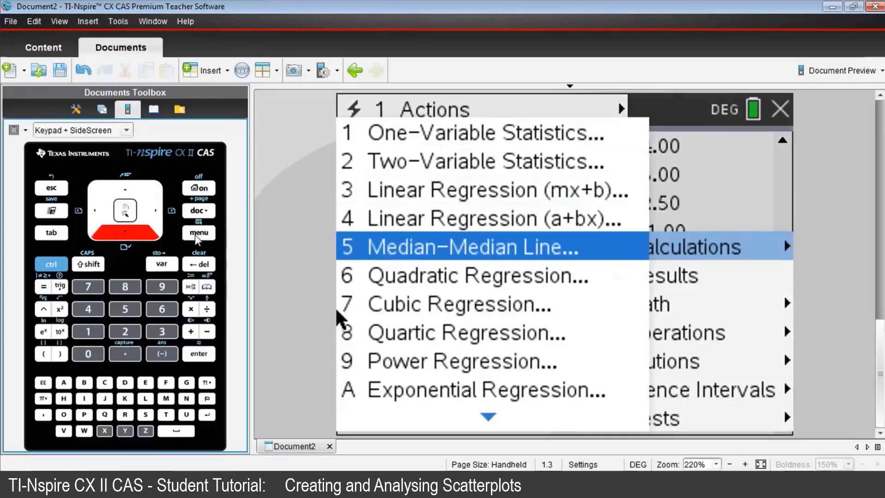
pyautogui.press('Up')
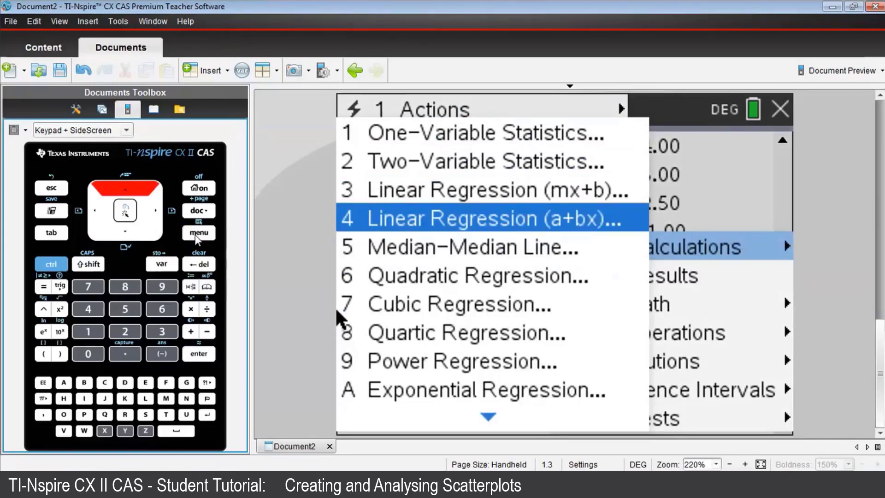
pyautogui.press('Return')
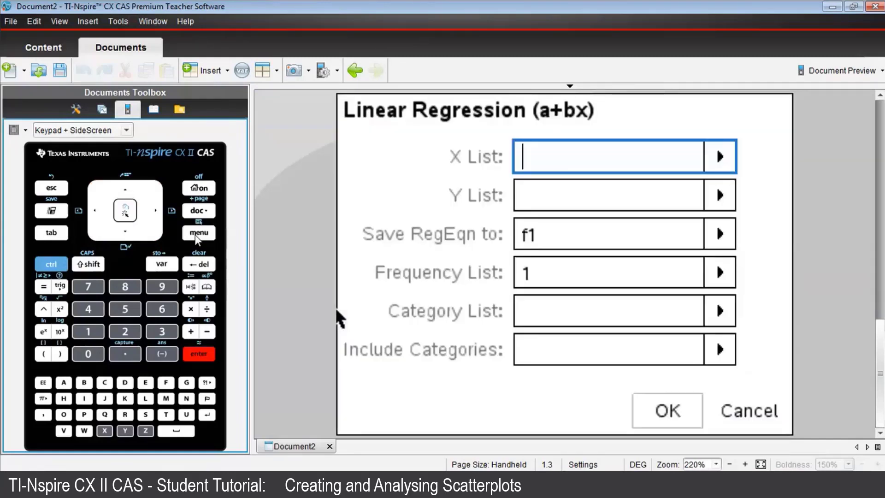
# Run LinRegBx with X List hours and Y List distance: a=-16.67, b=16.45, r²=0.97.
pyautogui.press('Right')
pyautogui.press('Down')
pyautogui.press('Down')
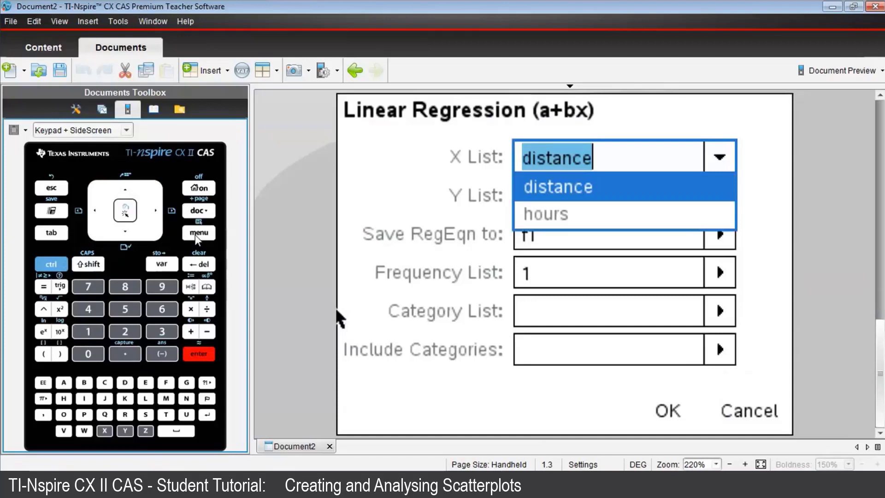
pyautogui.press('Return')
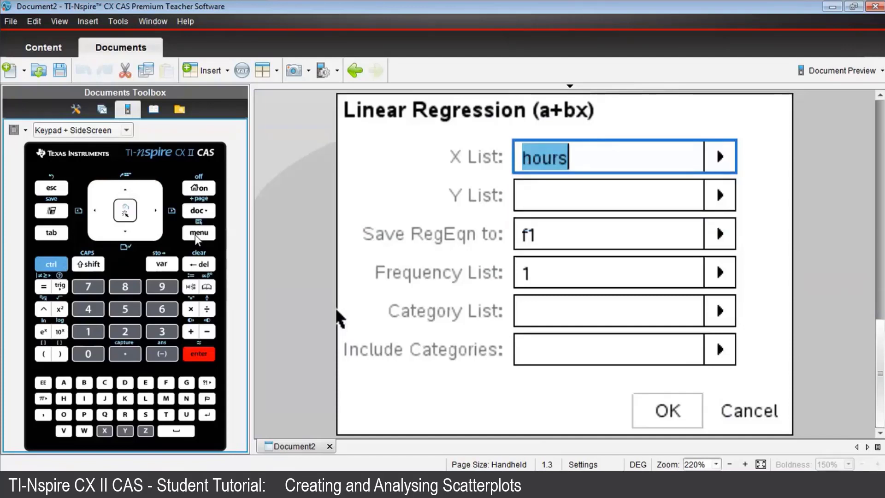
pyautogui.press('Tab')
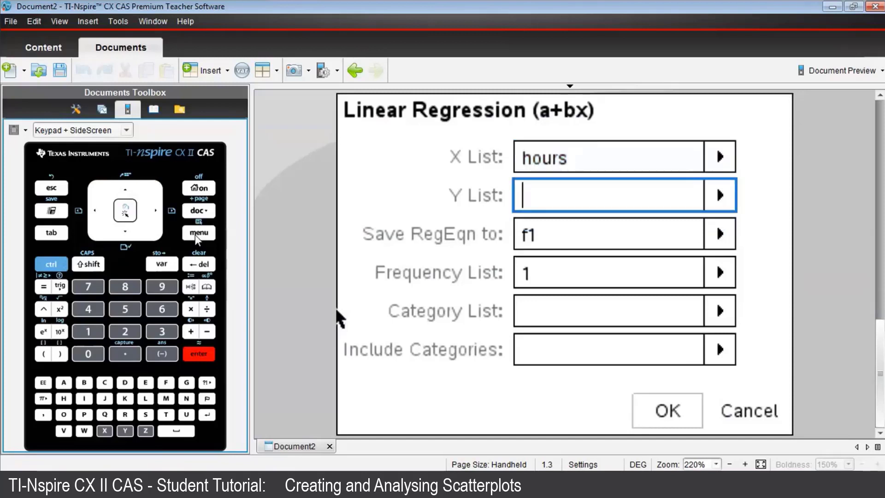
pyautogui.press('Down')
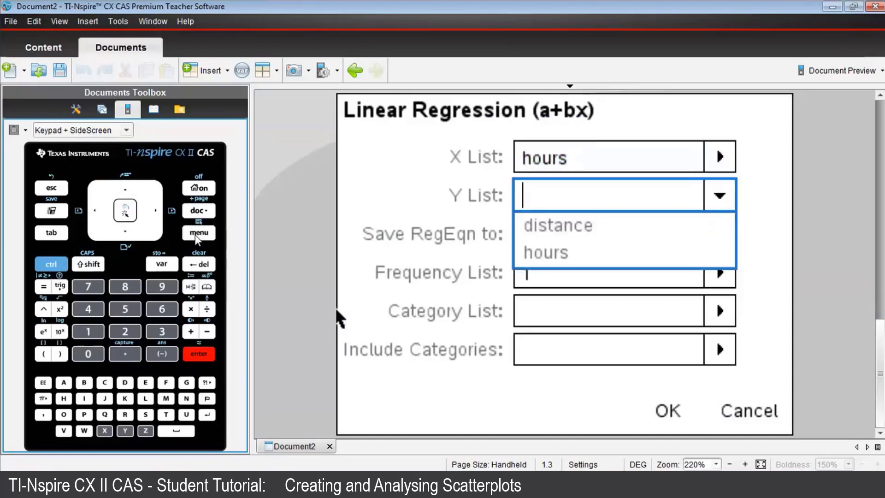
pyautogui.press('Down')
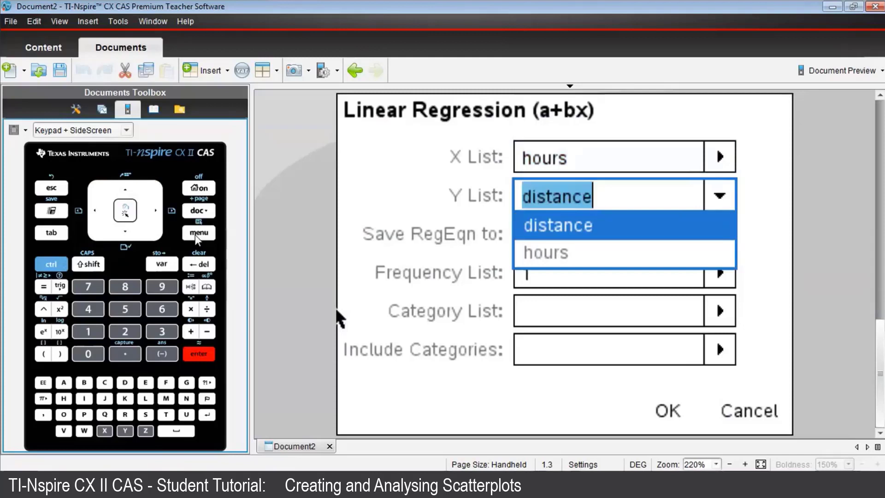
pyautogui.press('Return')
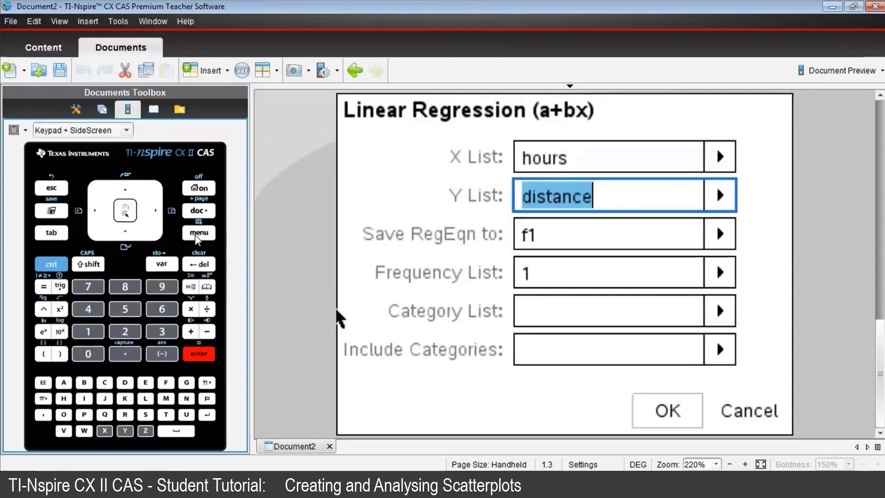
pyautogui.press('Return')
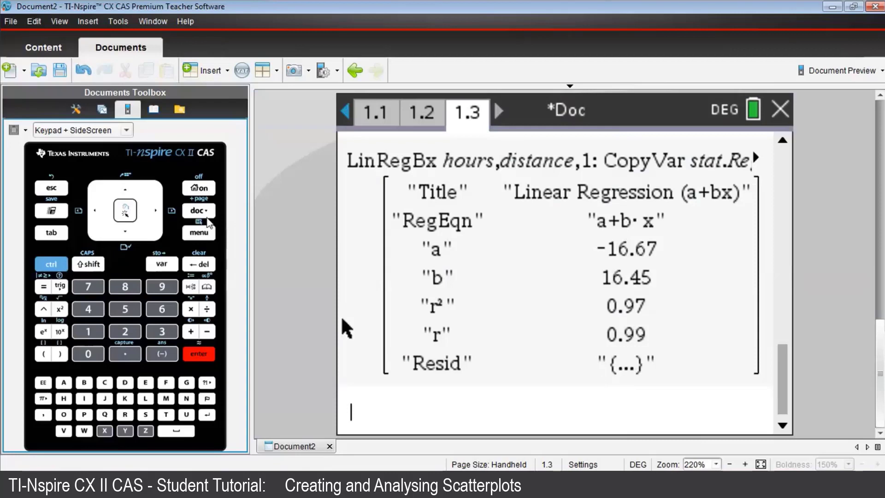
# Show the stored variables, including stat.a, stat.b, stat.r² and stat.regeqn, over page 1.3.
pyautogui.click(162, 266)
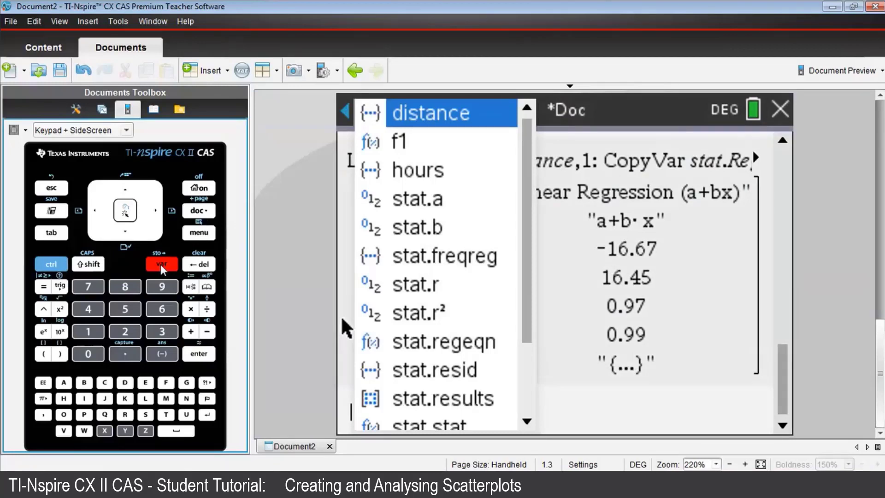
# Insert stat.resid and evaluate it, listing residuals 14.22, 1.77, -7.68, -11.13….
pyautogui.press('Down')
pyautogui.press('Down')
pyautogui.press('Down')
pyautogui.press('Down')
pyautogui.press('Down')
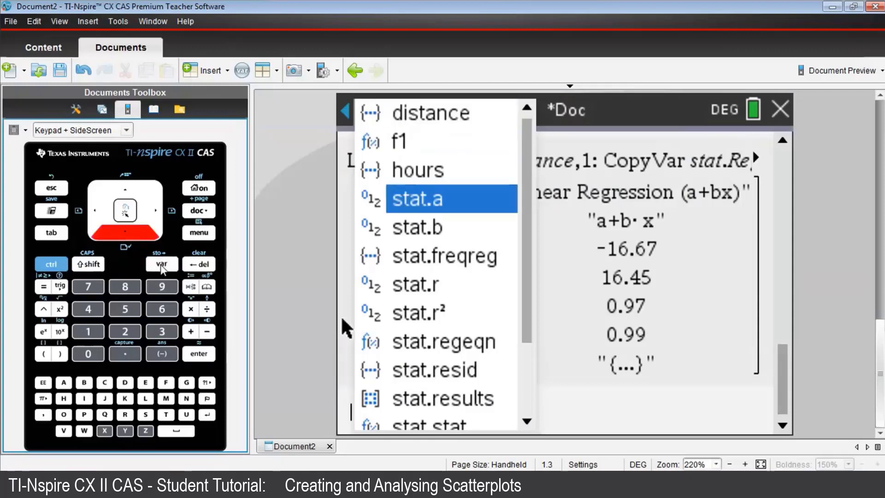
pyautogui.press('Down')
pyautogui.press('Down')
pyautogui.press('Down')
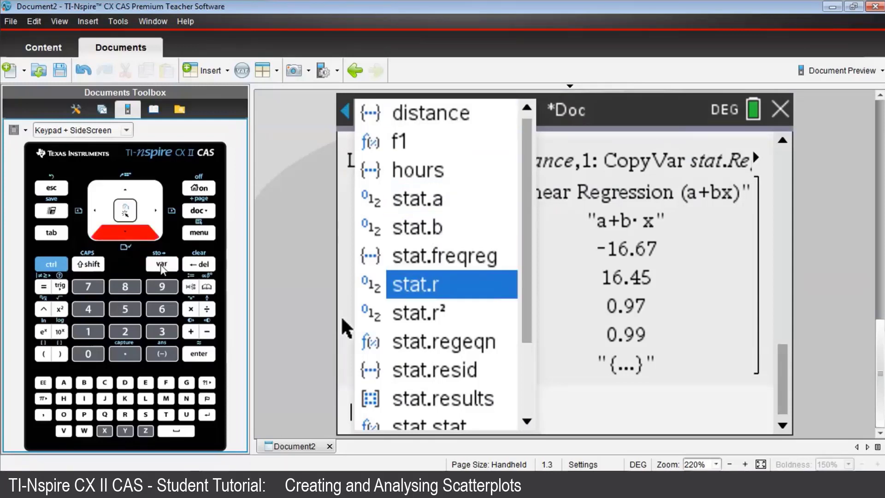
pyautogui.press('Down')
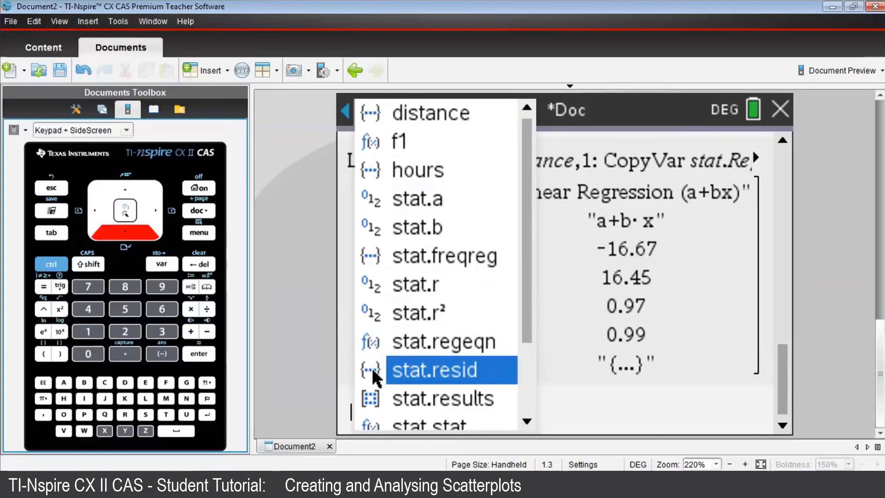
pyautogui.press('Return')
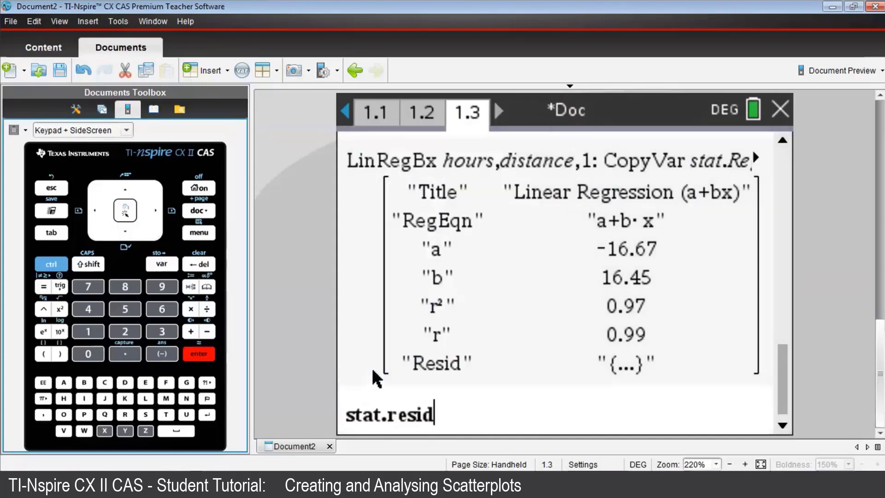
pyautogui.press('Return')
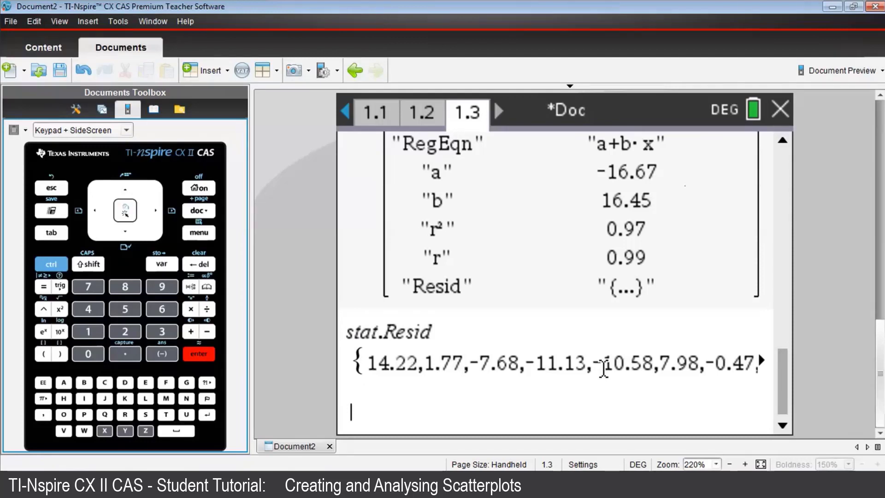
pyautogui.click(48, 265)
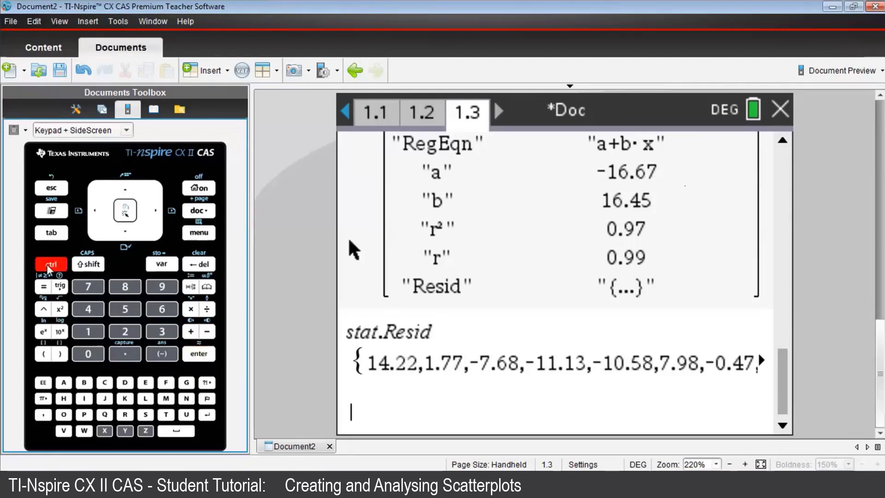
pyautogui.click(95, 212)
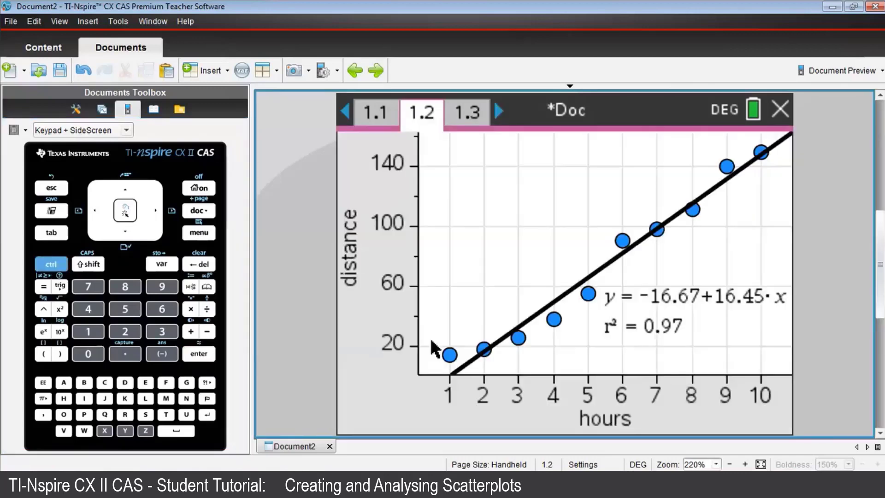
pyautogui.moveTo(484, 346)
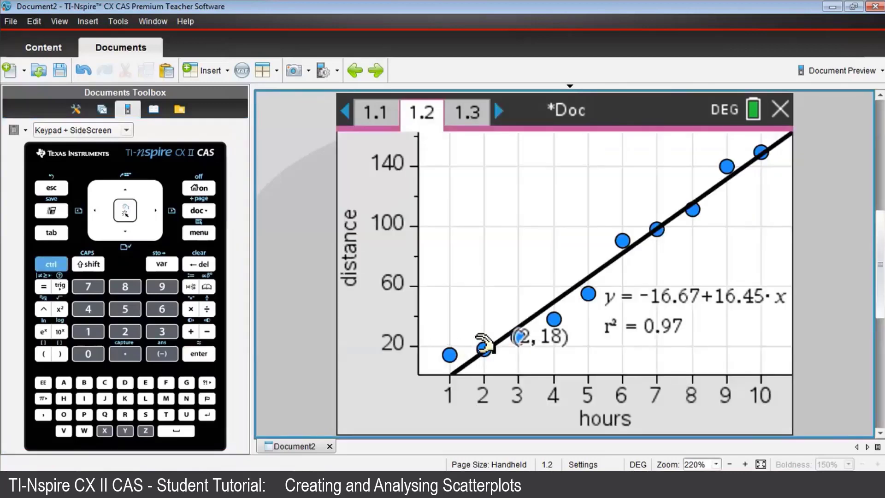
pyautogui.moveTo(522, 338)
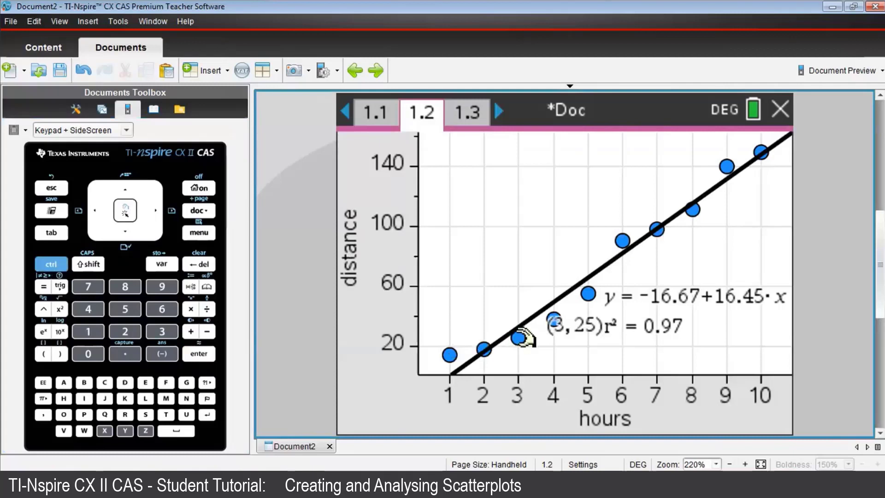
pyautogui.moveTo(588, 298)
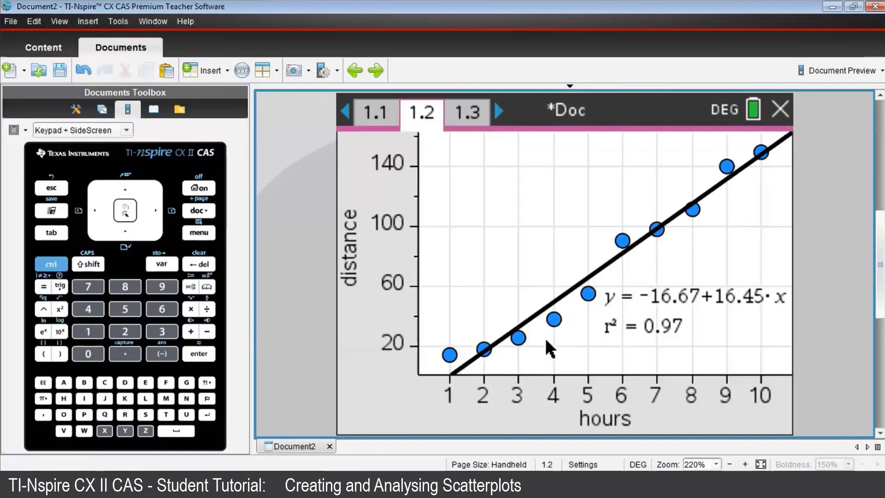
pyautogui.click(50, 264)
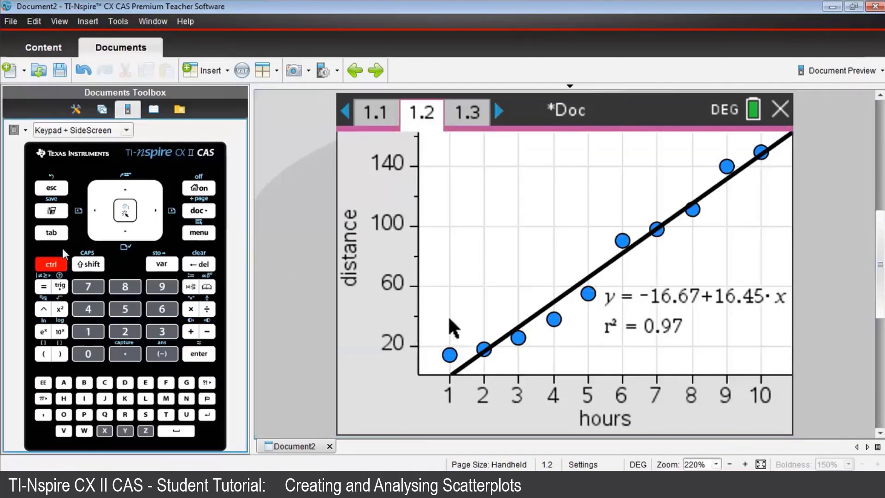
pyautogui.click(154, 210)
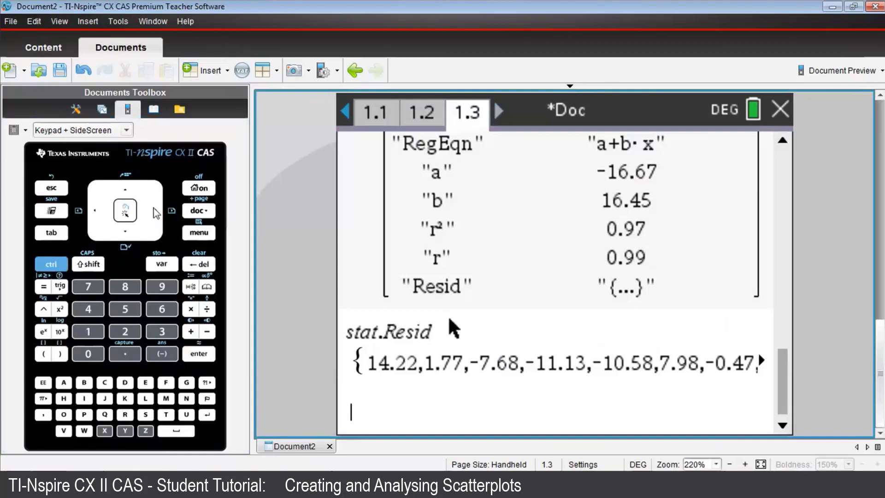
pyautogui.click(54, 265)
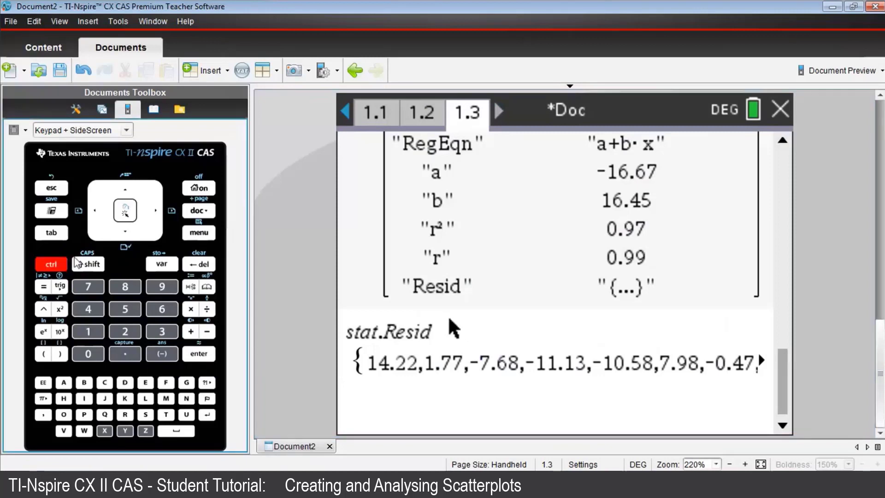
# Add a Graphs page 1.4 and start a new Scatter Plot entry.
pyautogui.click(202, 213)
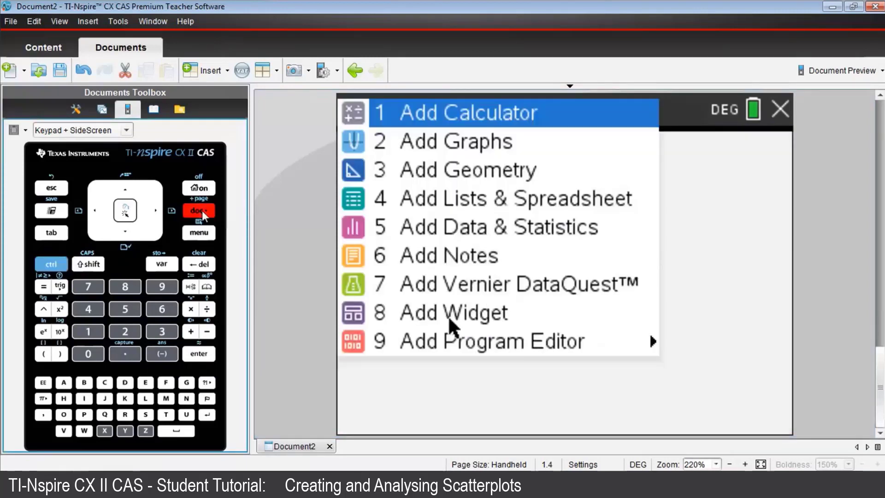
pyautogui.press('Down')
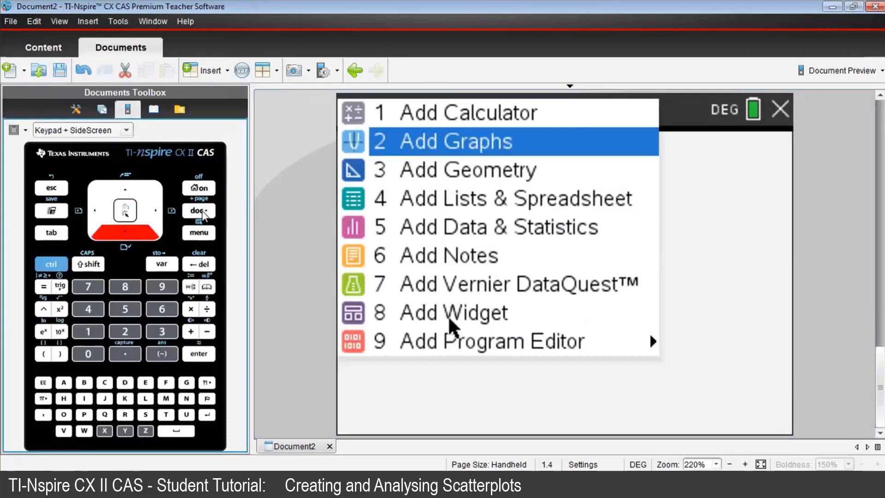
pyautogui.press('Return')
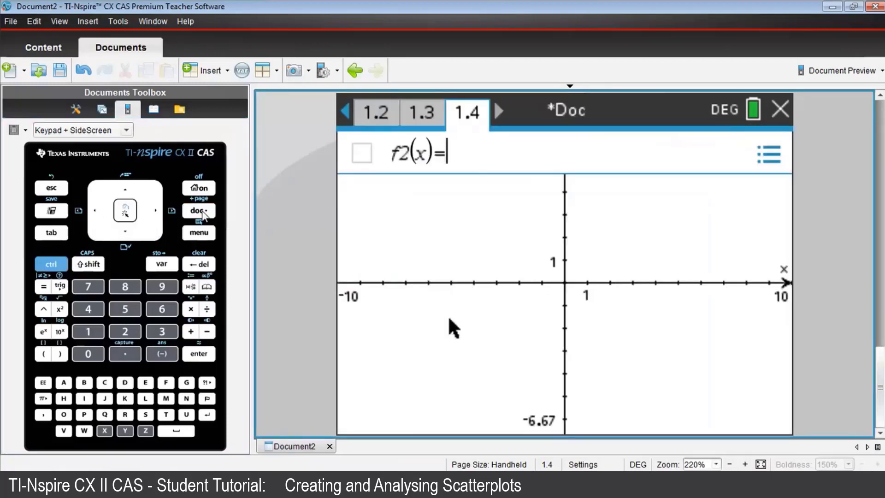
pyautogui.click(52, 265)
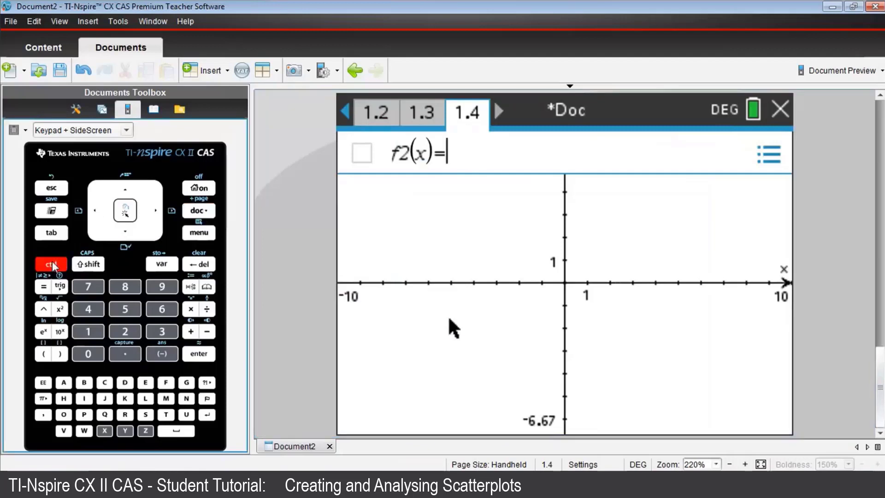
pyautogui.click(198, 234)
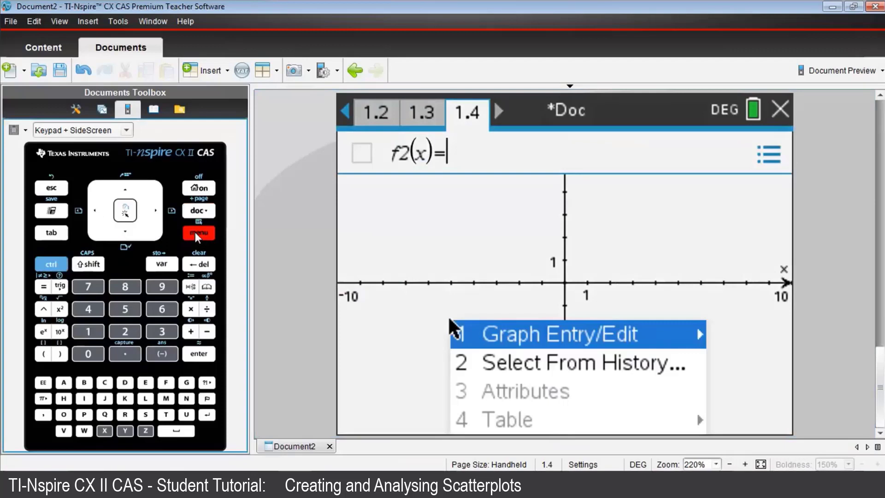
pyautogui.press('Right')
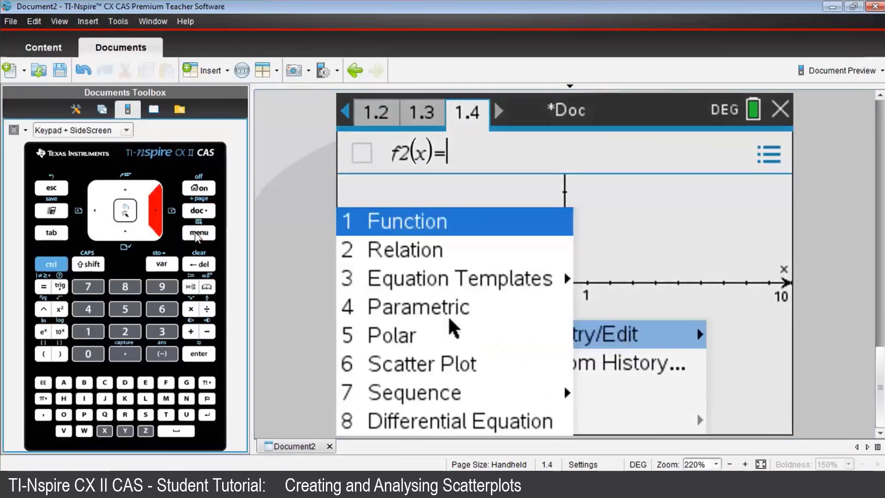
pyautogui.press('Down')
pyautogui.press('Down')
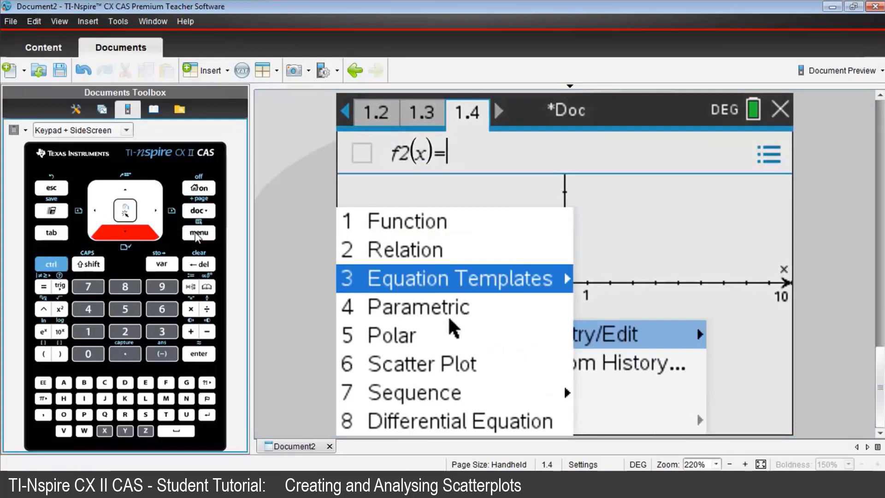
pyautogui.press('Down')
pyautogui.press('Down')
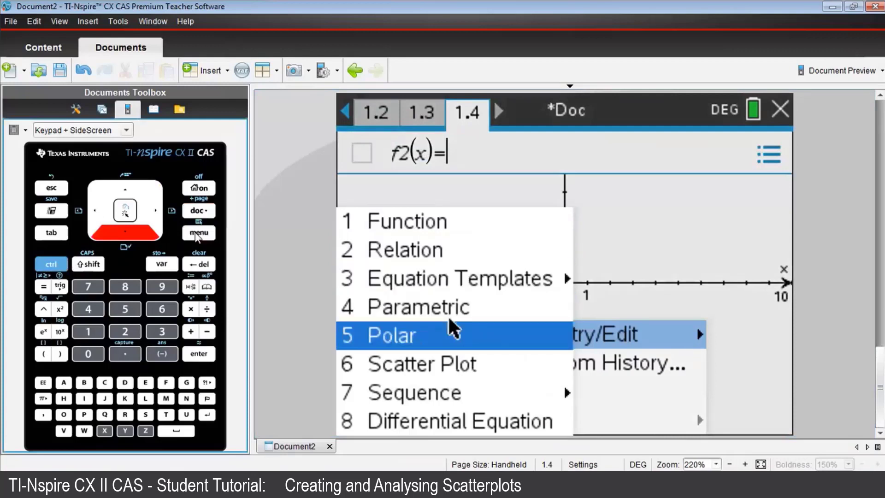
pyautogui.press('Down')
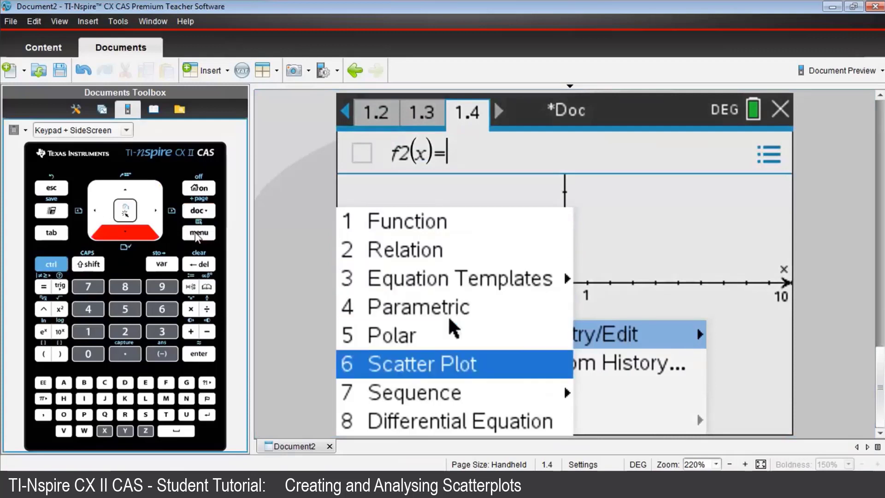
pyautogui.press('Return')
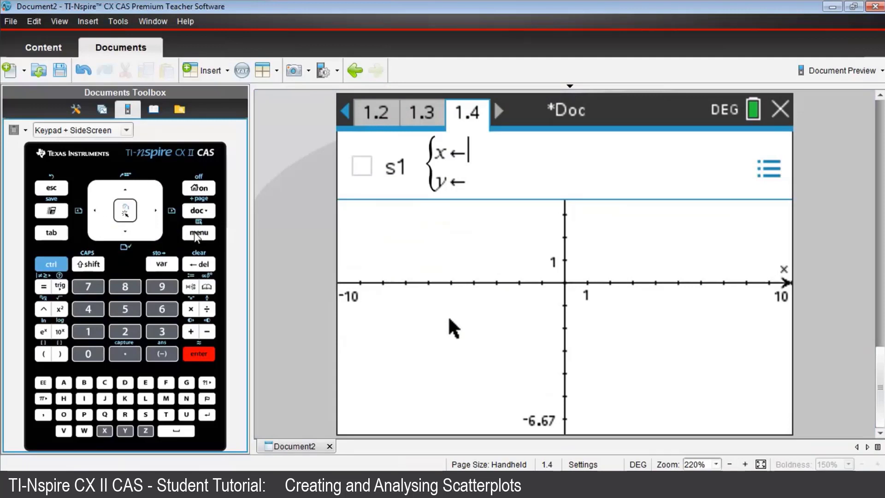
# Define scatter plot s1 with hours as x and distance as y.
pyautogui.click(162, 265)
pyautogui.press('Down')
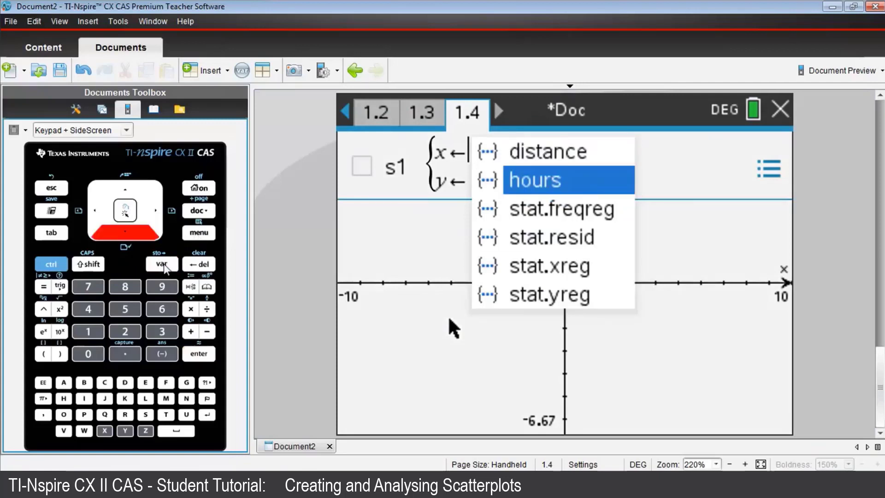
pyautogui.press('Return')
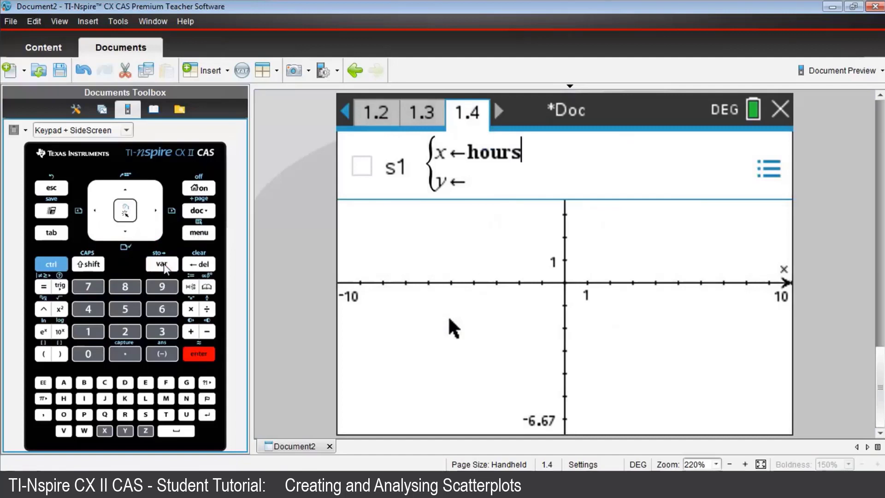
pyautogui.press('Tab')
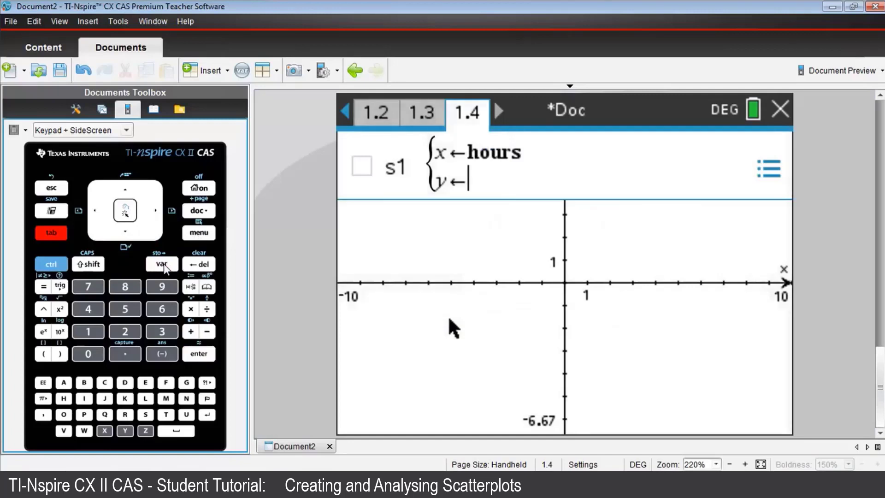
pyautogui.hotkey('ctrl', 'l')
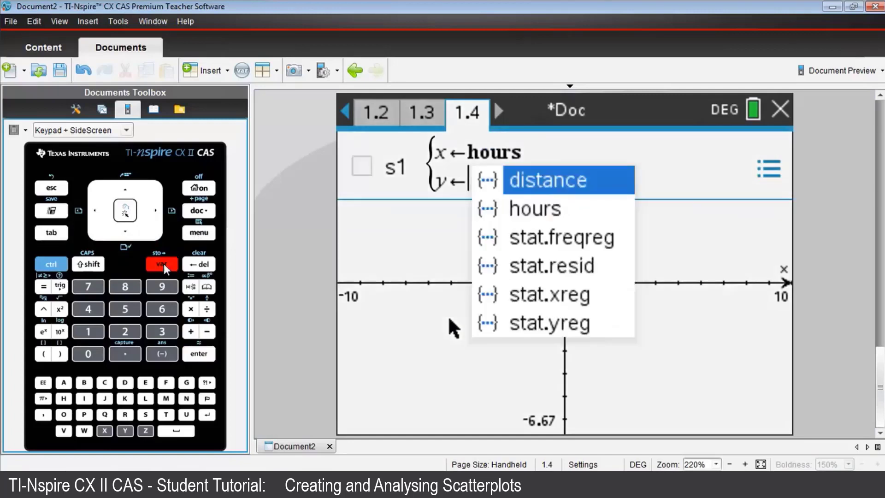
pyautogui.press('Return')
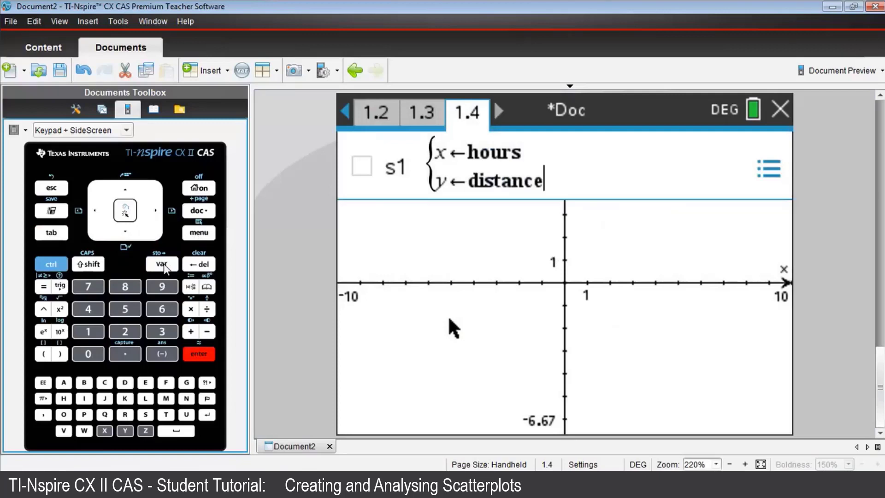
pyautogui.press('Return')
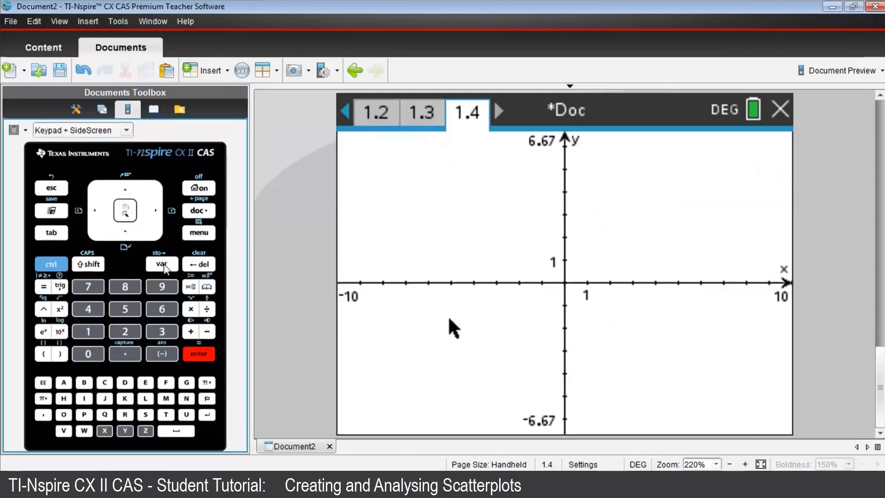
# Apply Window/Zoom > Zoom – Data so all hours–distance points fit (x 0.1 to 10.9).
pyautogui.click(199, 238)
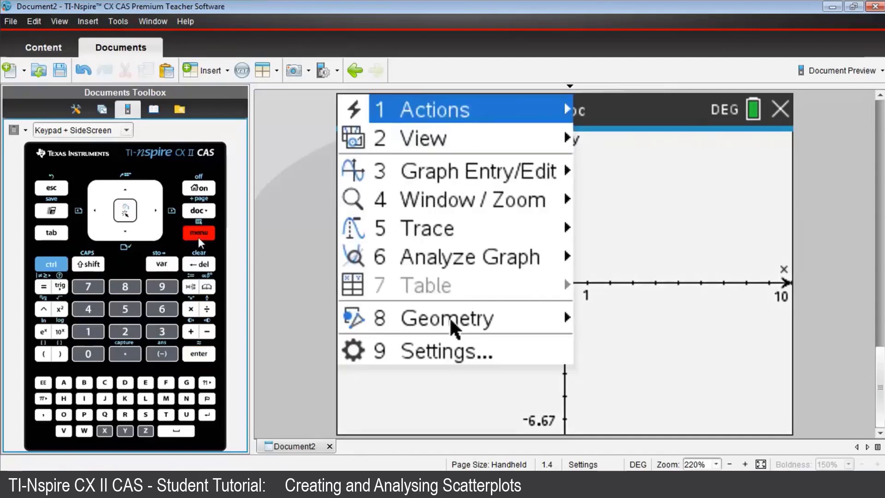
pyautogui.press('Down')
pyautogui.press('Down')
pyautogui.press('Down')
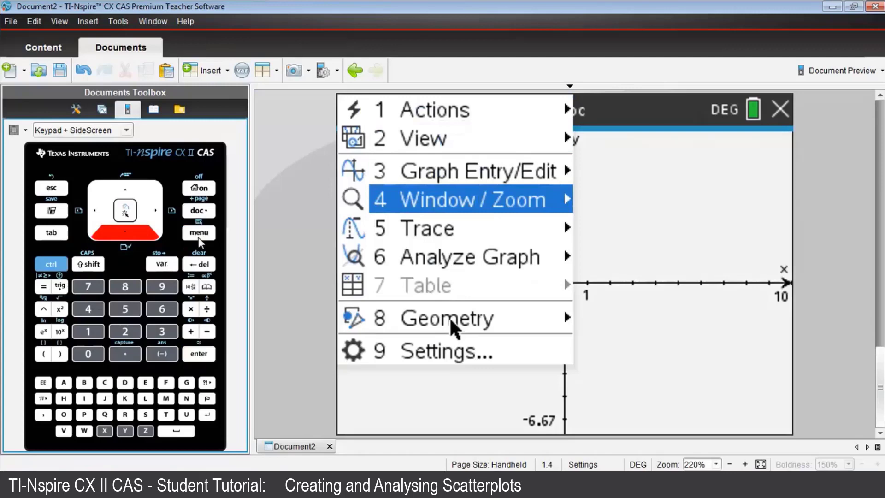
pyautogui.press('Right')
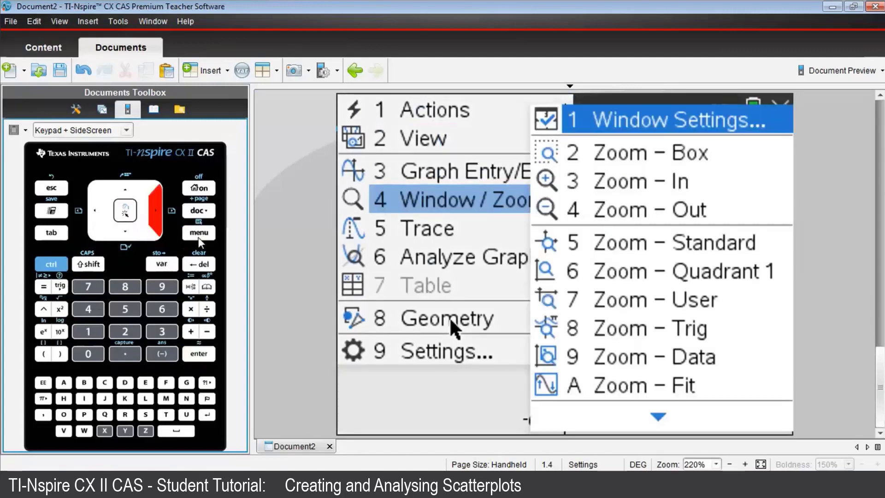
pyautogui.press('Down')
pyautogui.press('Down')
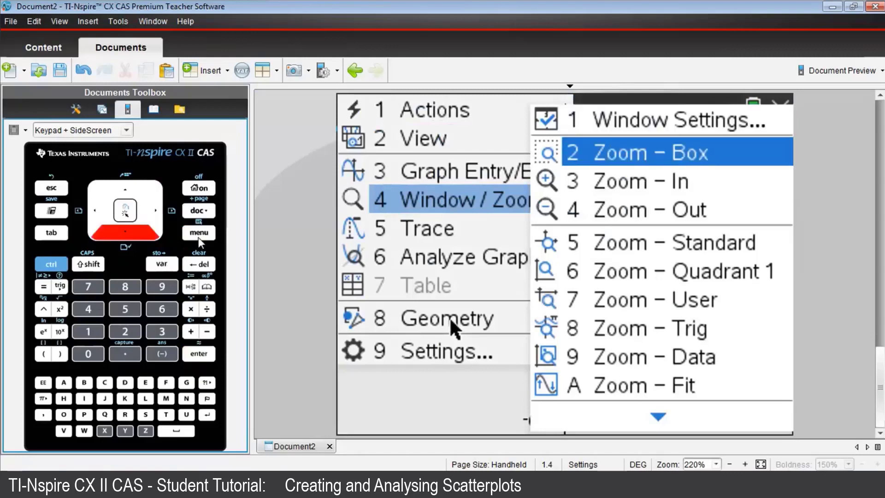
pyautogui.press('Down')
pyautogui.press('Down')
pyautogui.press('Down')
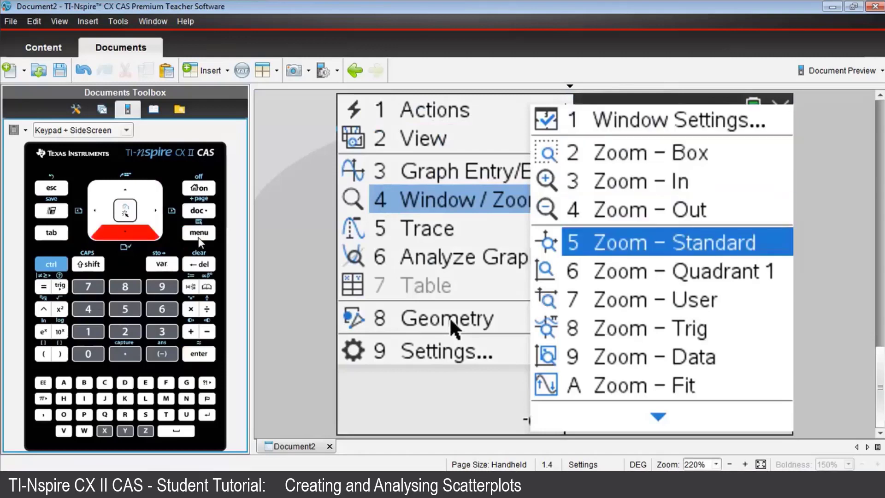
pyautogui.press('Down')
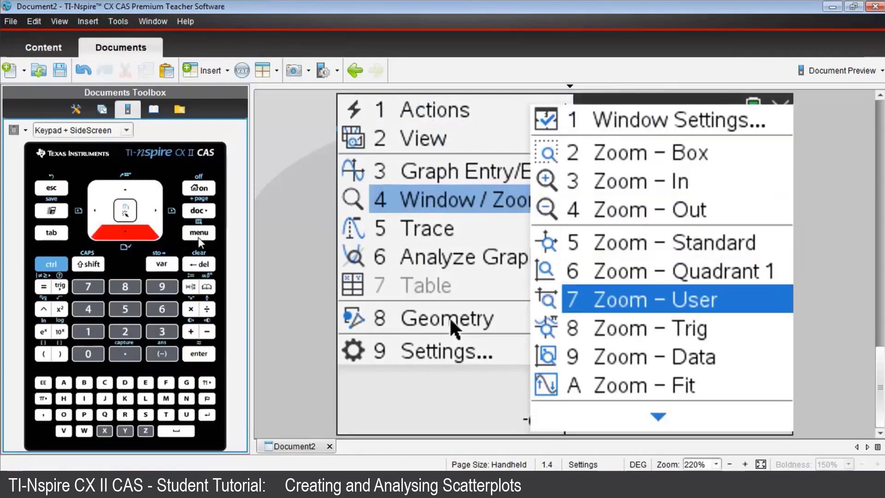
pyautogui.press('Down')
pyautogui.press('Down')
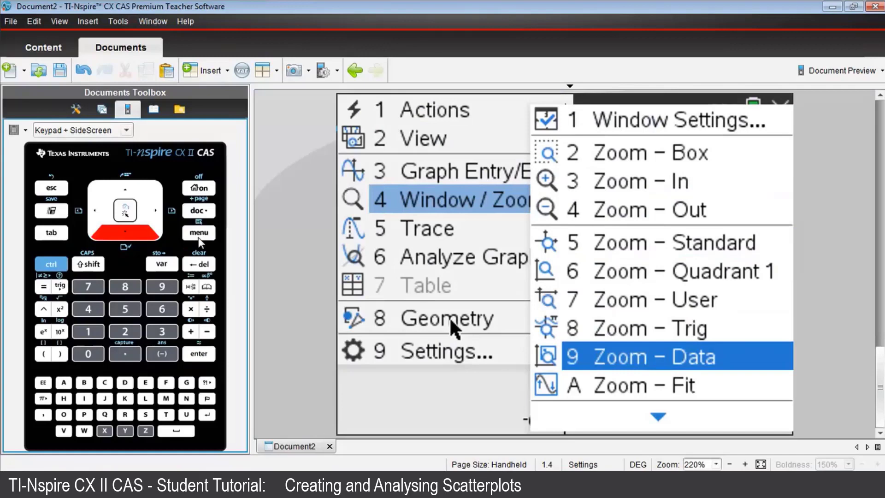
pyautogui.press('Return')
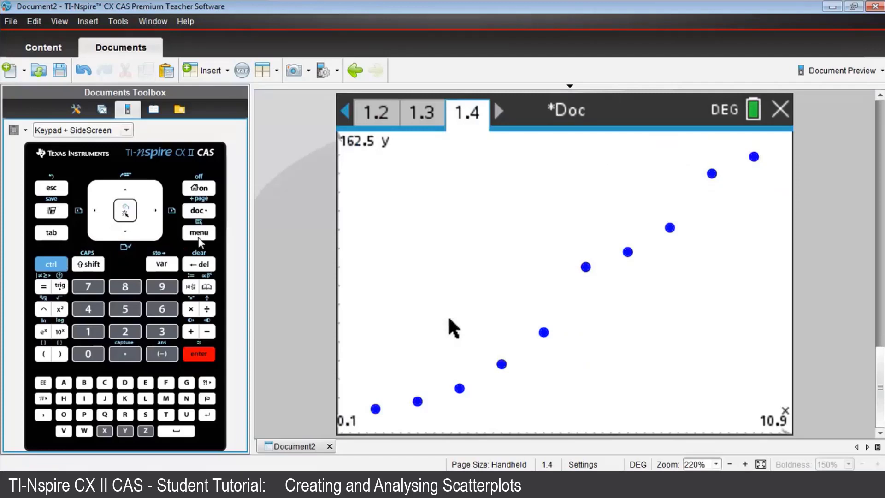
# Start a new function entry f2(x) on the graph page.
pyautogui.click(51, 234)
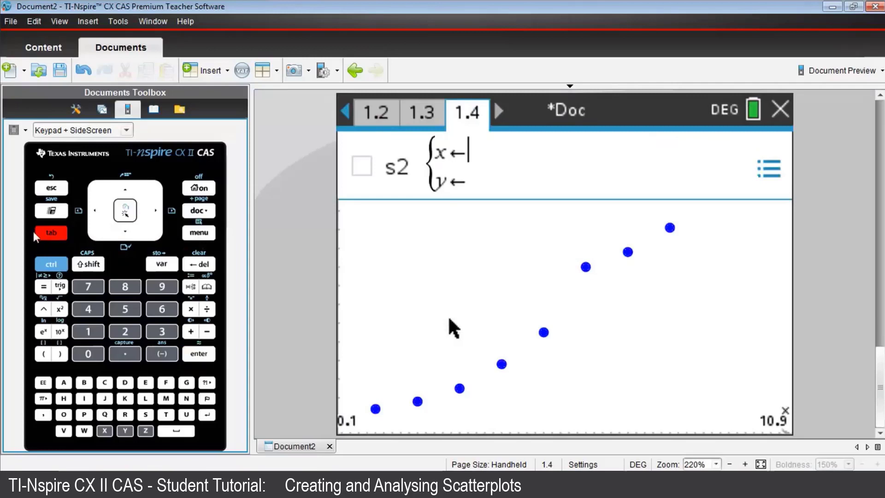
pyautogui.click(51, 264)
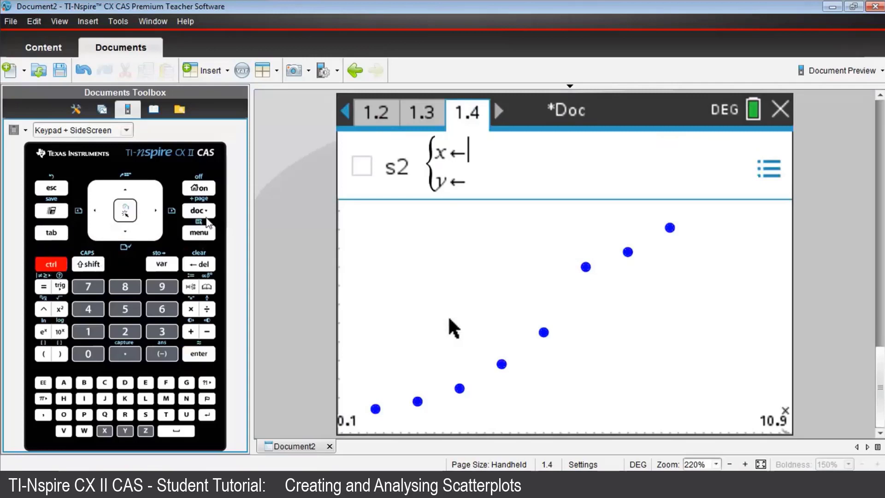
pyautogui.click(203, 235)
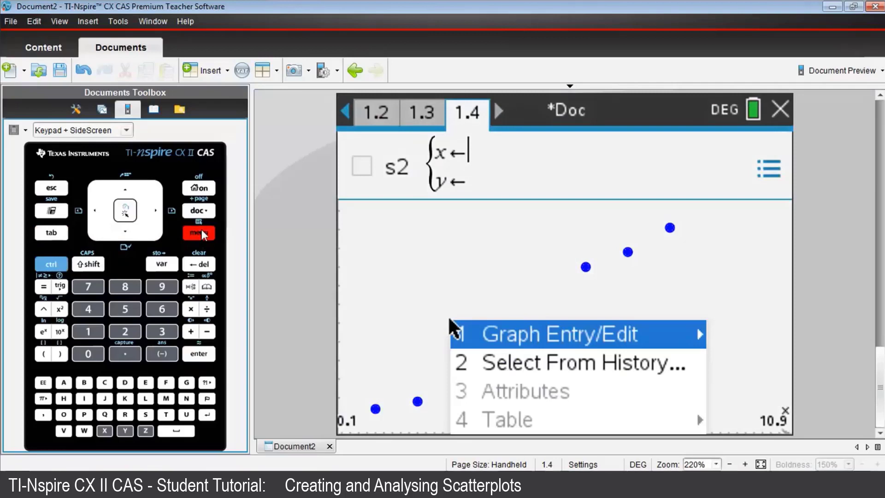
pyautogui.press('Right')
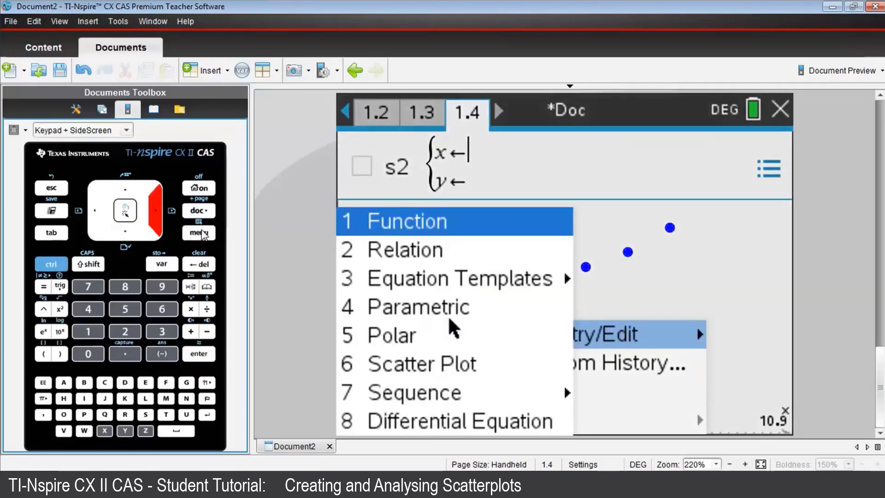
pyautogui.press('Return')
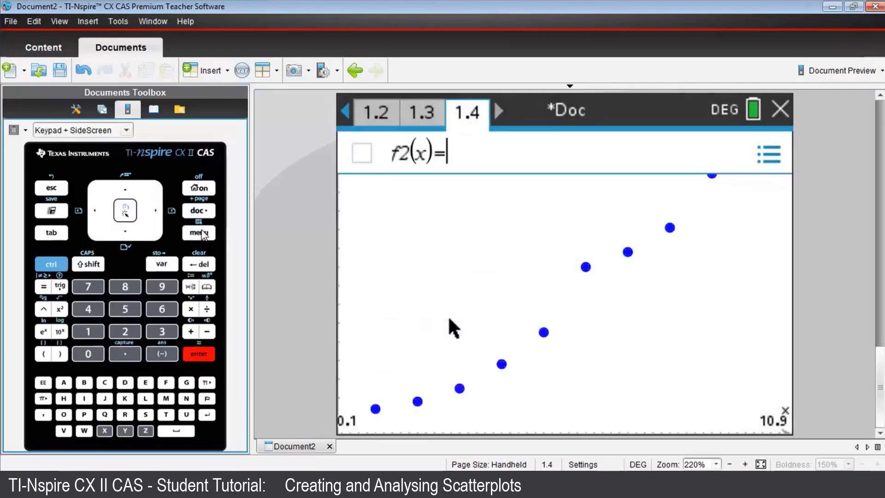
# Define f2(x)=stat.regeqn(x) to draw the red regression line through the points.
pyautogui.click(162, 265)
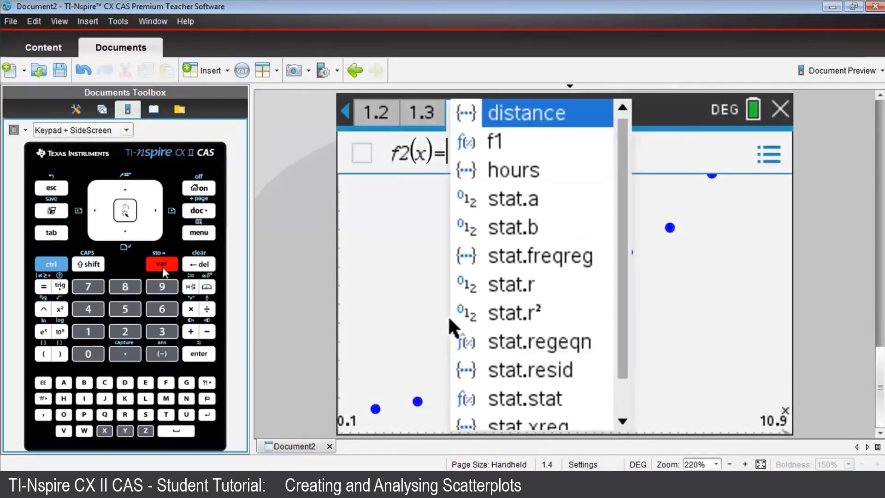
pyautogui.press('Down')
pyautogui.press('Down')
pyautogui.press('Down')
pyautogui.press('Down')
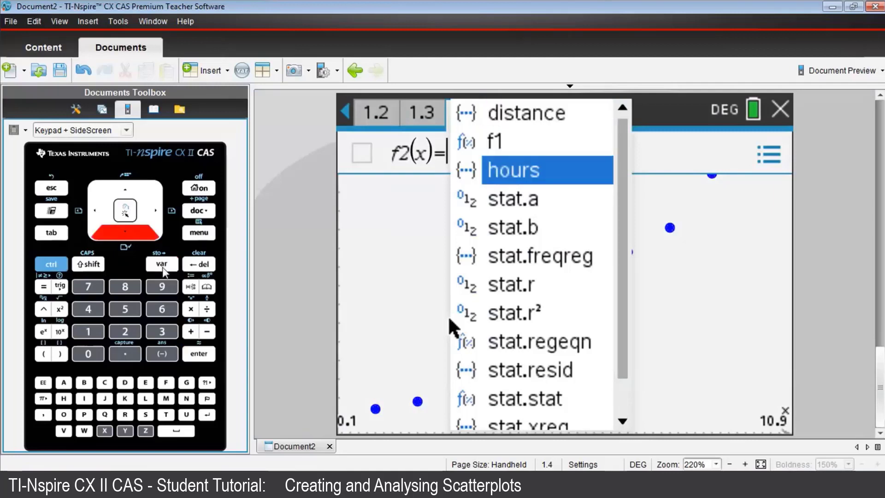
pyautogui.press('Down')
pyautogui.press('Down')
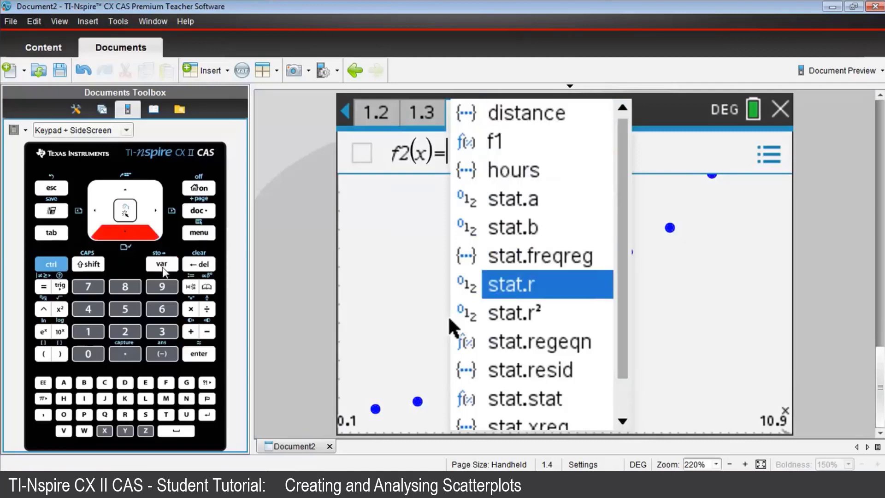
pyautogui.press('Down')
pyautogui.press('Down')
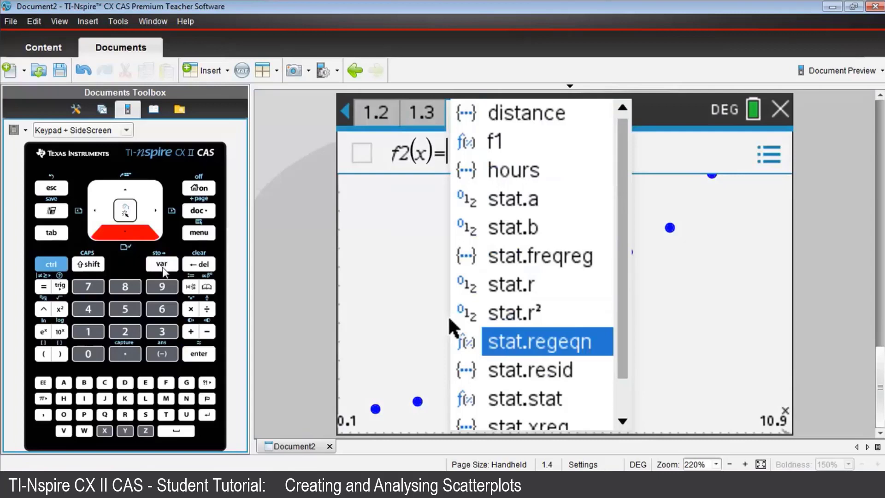
pyautogui.press('Return')
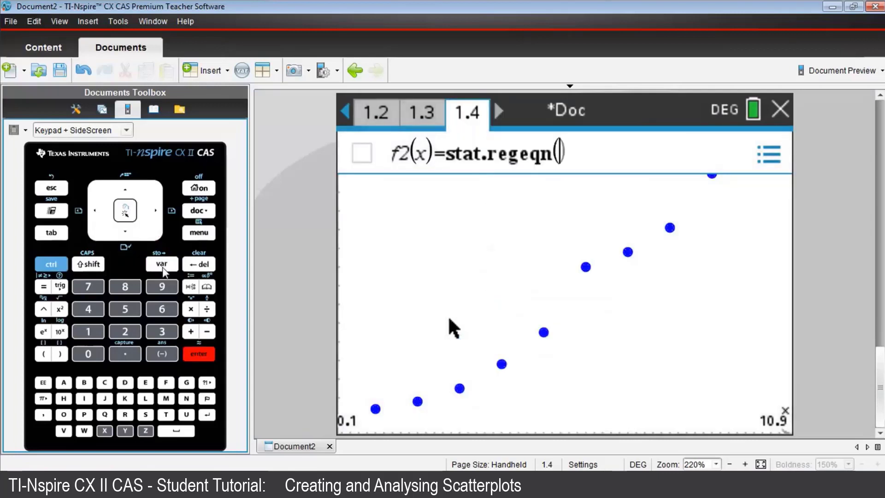
pyautogui.write('x')
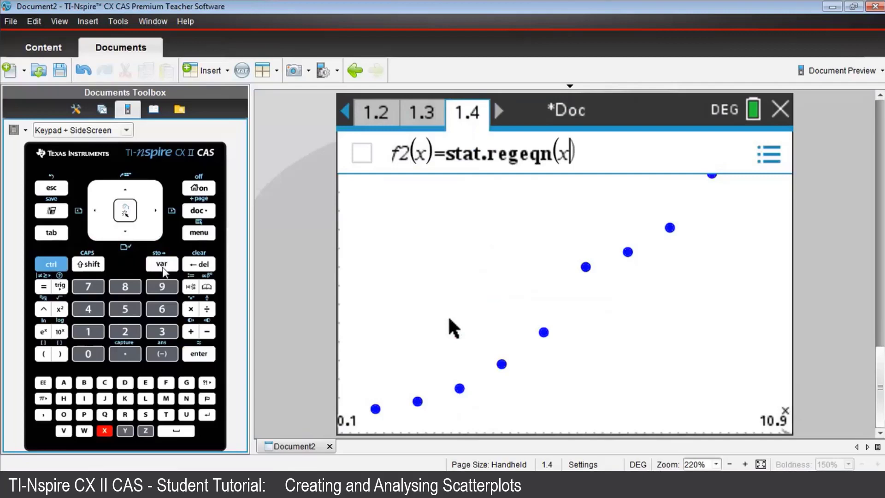
pyautogui.press('Return')
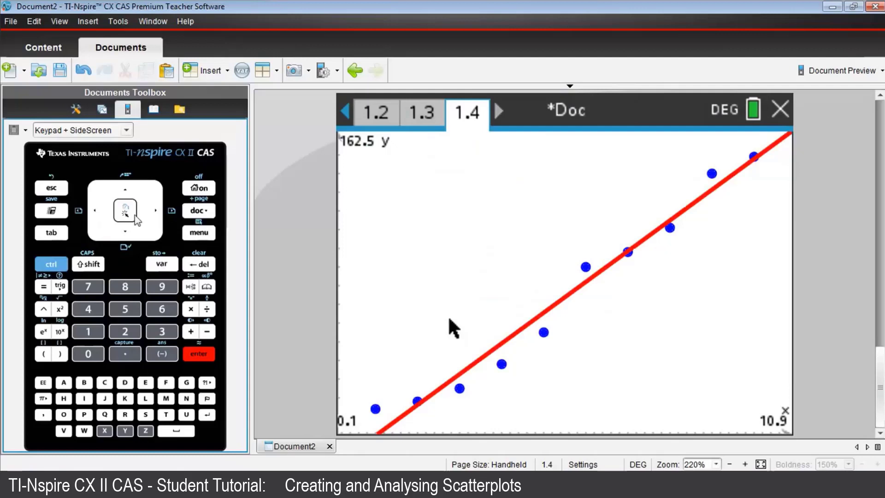
# Bring up the Window Settings for the graph on page 1.4.
pyautogui.click(201, 234)
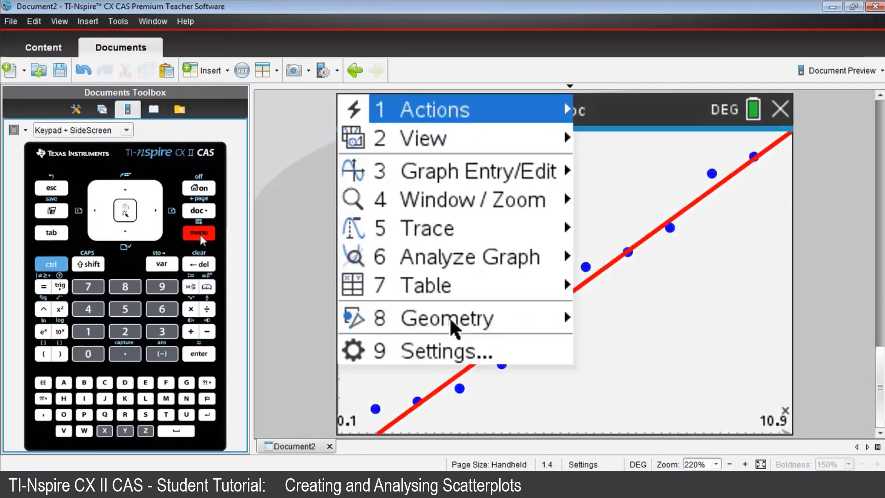
pyautogui.press('Down')
pyautogui.press('Down')
pyautogui.press('Down')
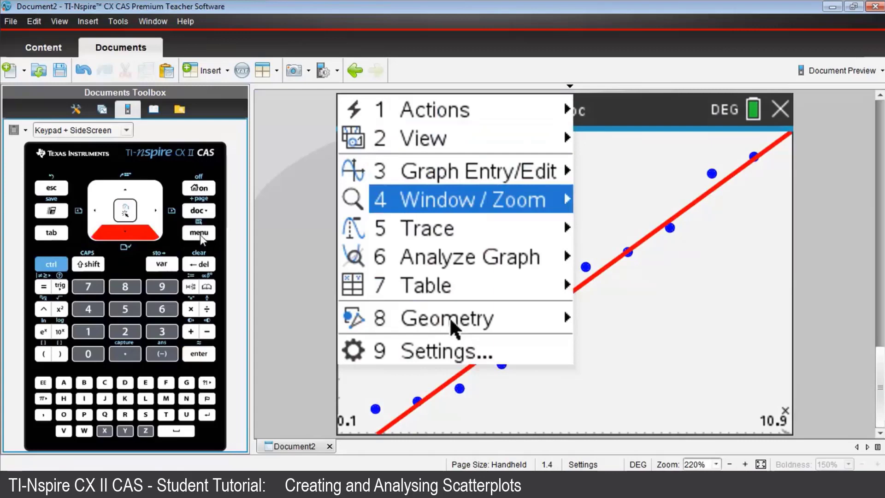
pyautogui.press('Right')
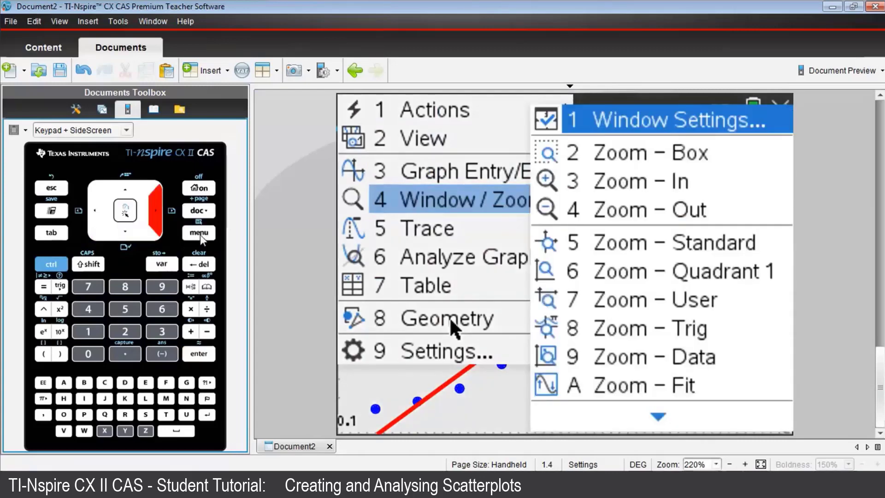
pyautogui.press('Return')
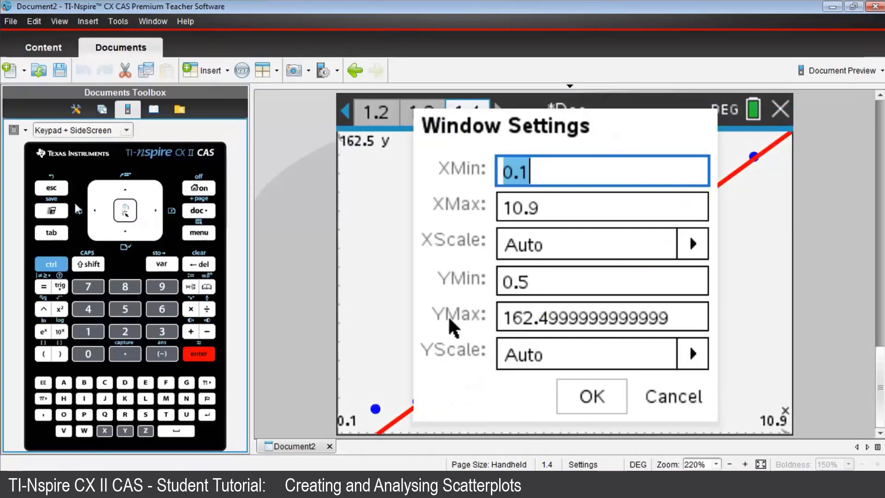
# Set XMin to -2 and YMin to -20 and apply the new window.
pyautogui.click(161, 354)
pyautogui.click(133, 333)
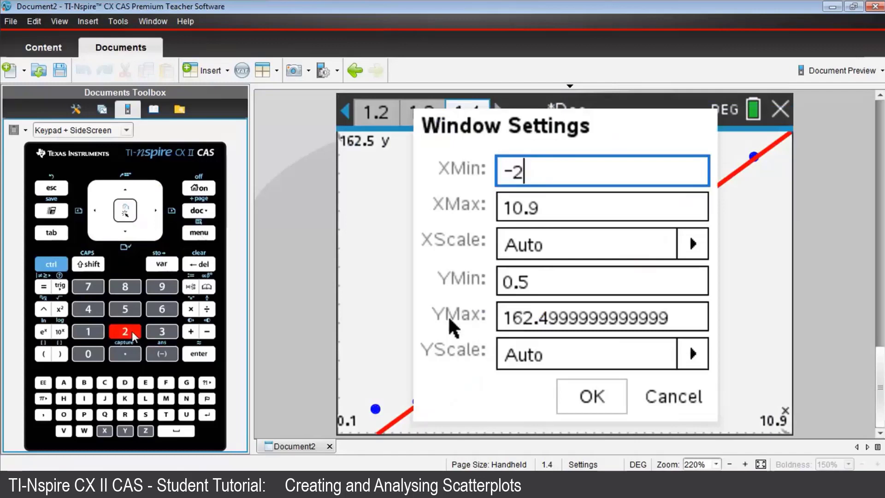
pyautogui.press('Tab')
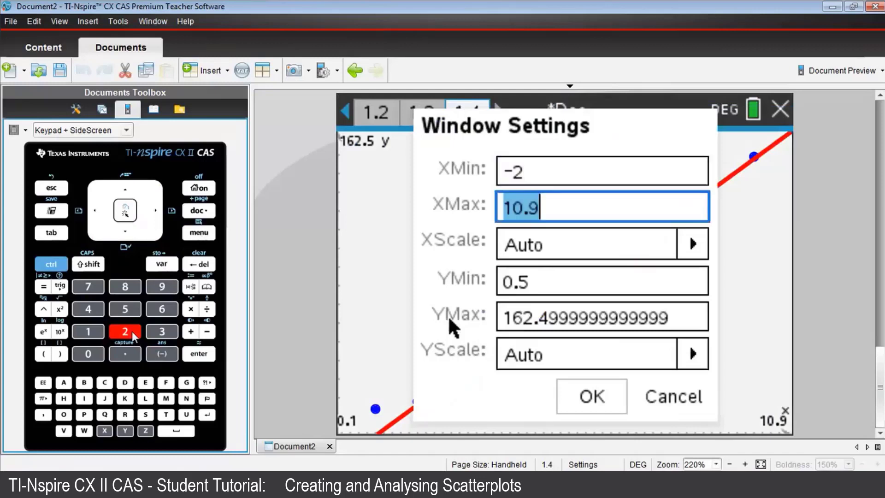
pyautogui.press('Tab')
pyautogui.press('Tab')
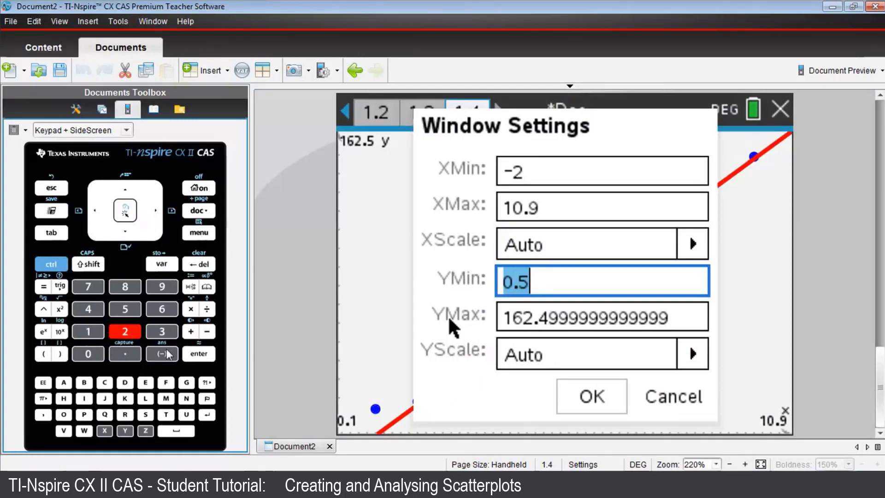
pyautogui.write('-')
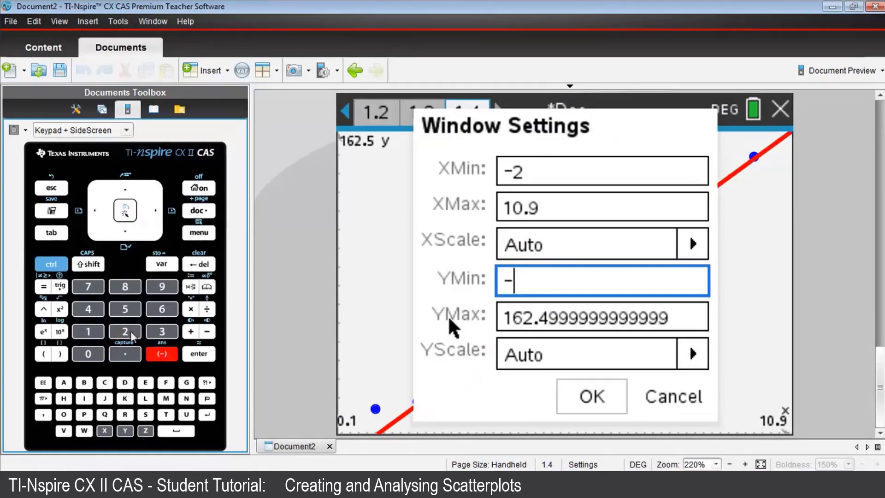
pyautogui.click(129, 333)
pyautogui.click(87, 353)
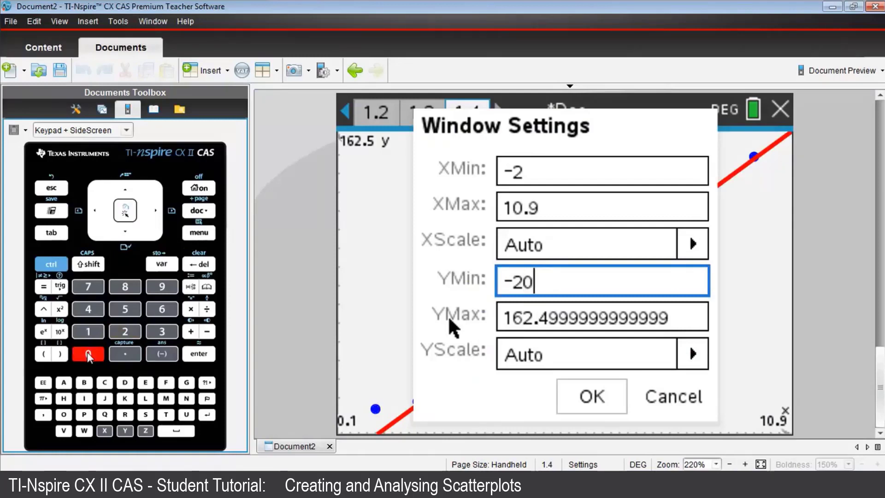
pyautogui.press('Return')
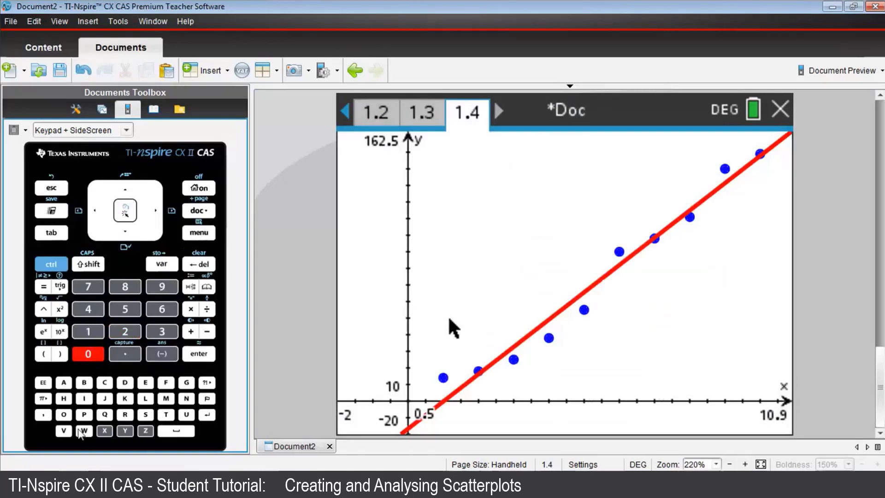
pyautogui.moveTo(414, 430)
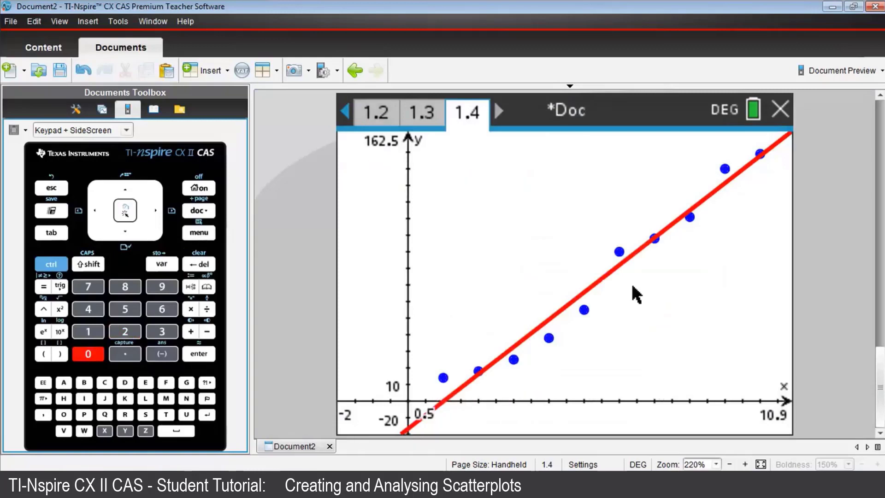
pyautogui.moveTo(766, 150)
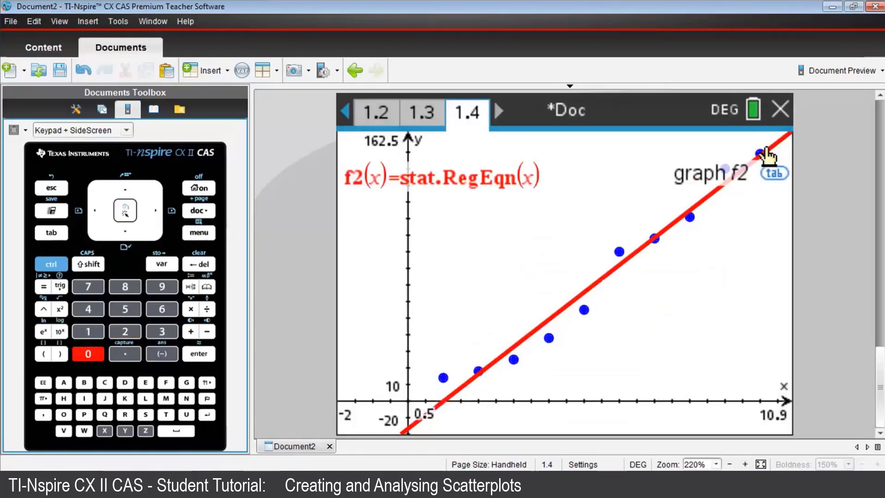